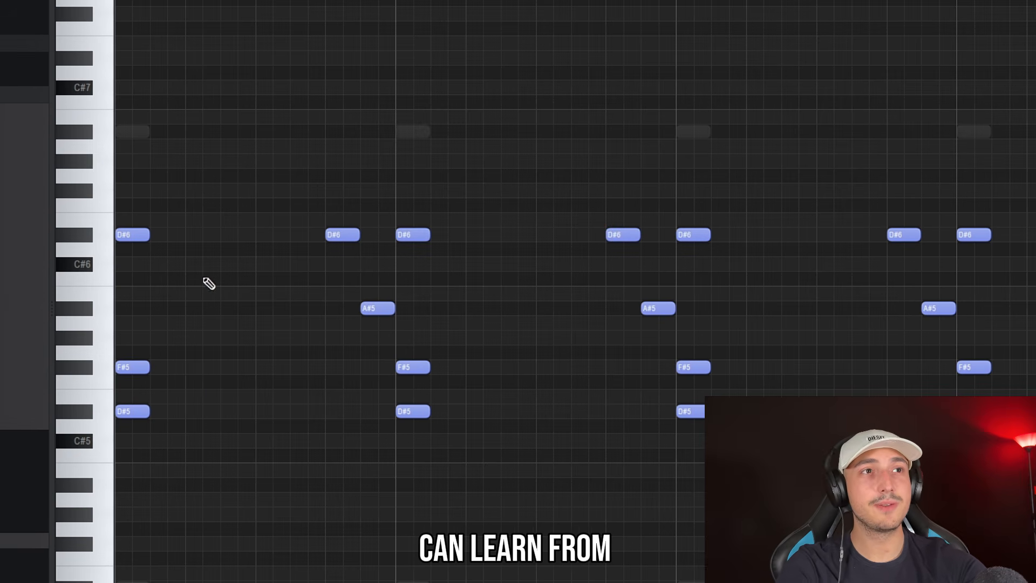
# - Examine the empty space between the first chord and the following D#6 and A#5 notes
pyautogui.moveTo(197, 169); pyautogui.dragTo(281, 466)
pyautogui.moveTo(172, 124); pyautogui.dragTo(319, 512)
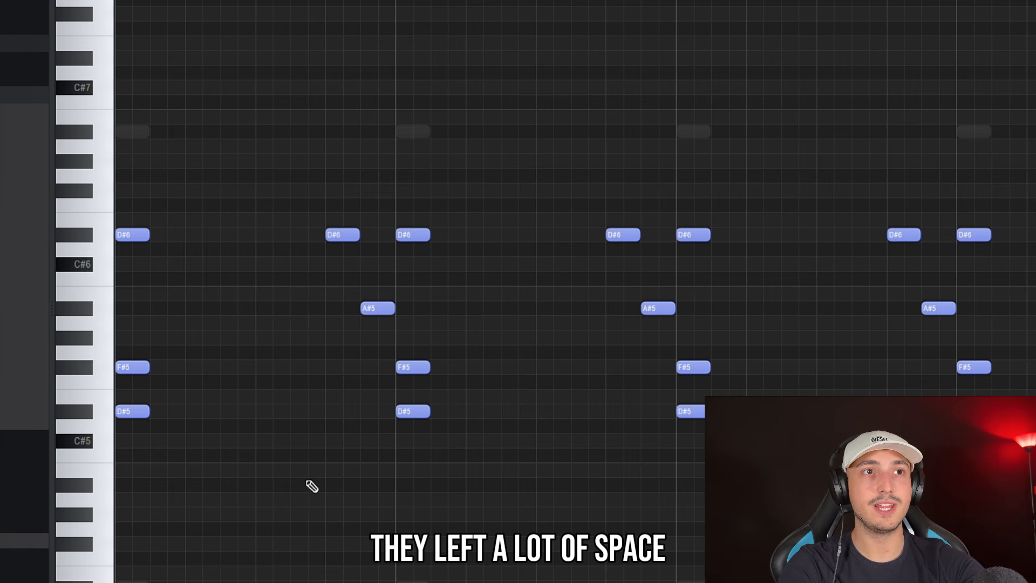
pyautogui.scroll(2, 214, 181)
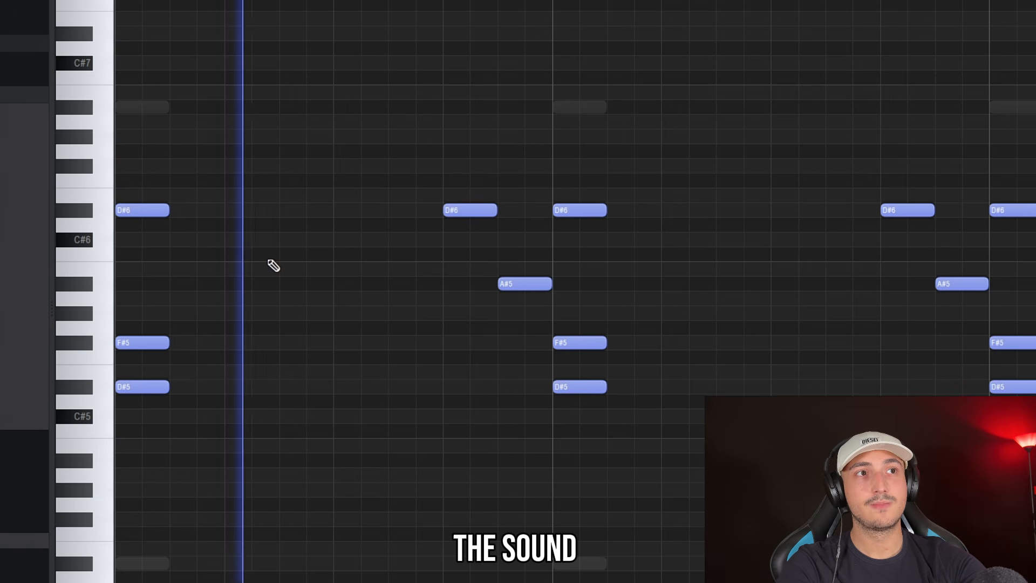
pyautogui.moveTo(381, 485); pyautogui.dragTo(376, 383)
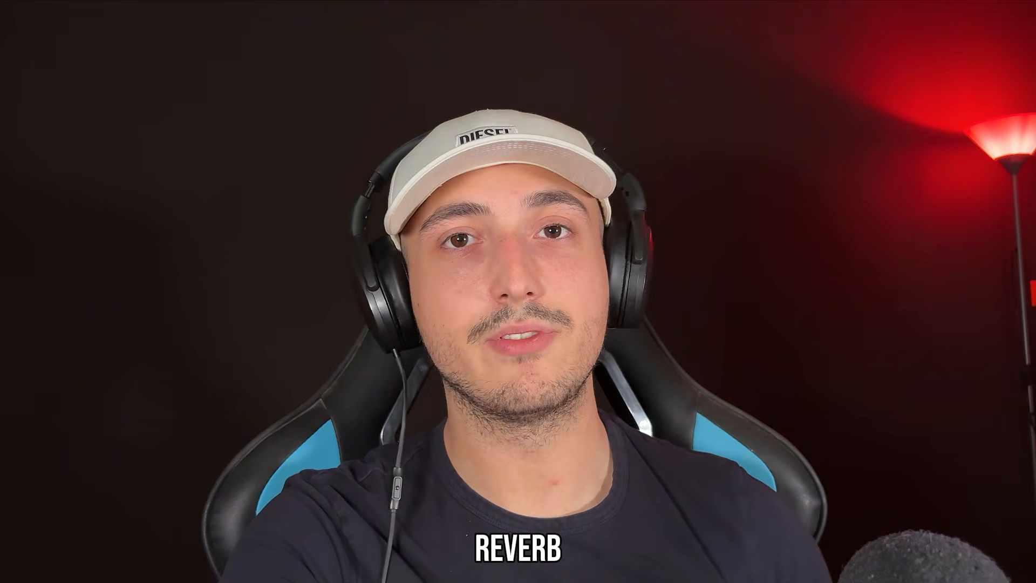
# - Try stretching the first chord's D#6, F#5 and D#5 notes across the gap, and restore their short length
pyautogui.moveTo(387, 411); pyautogui.dragTo(363, 164)
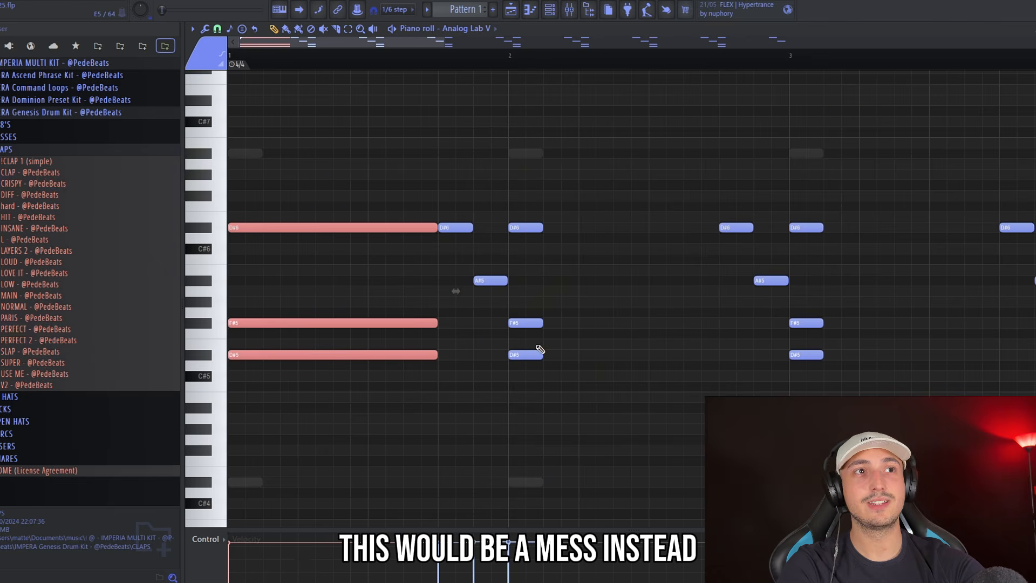
pyautogui.moveTo(456, 291); pyautogui.dragTo(281, 291)
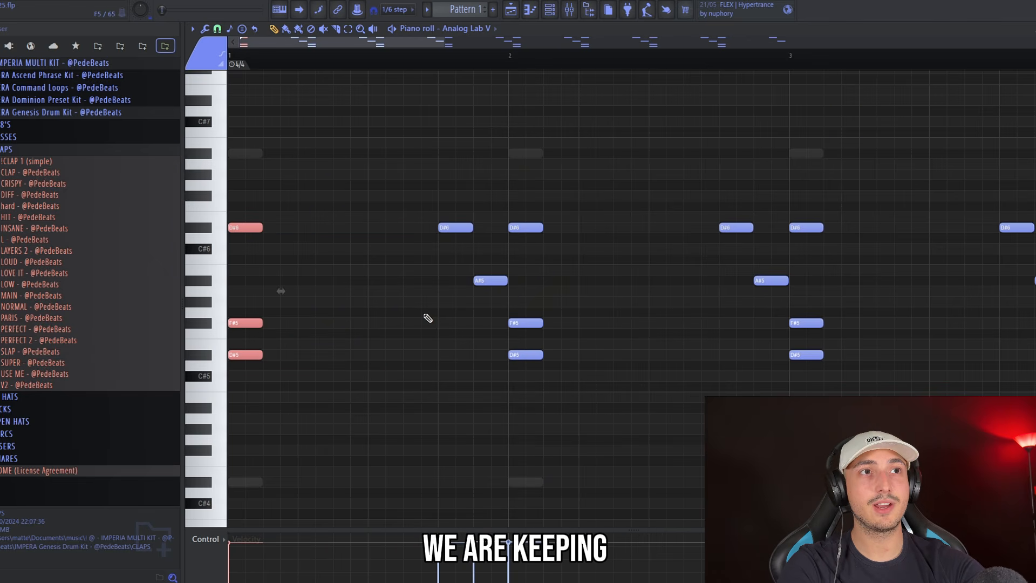
# - Play the minor chord pattern with its added A#6 and D#4 octave notes and follow the notes through bar 5
pyautogui.press('space')
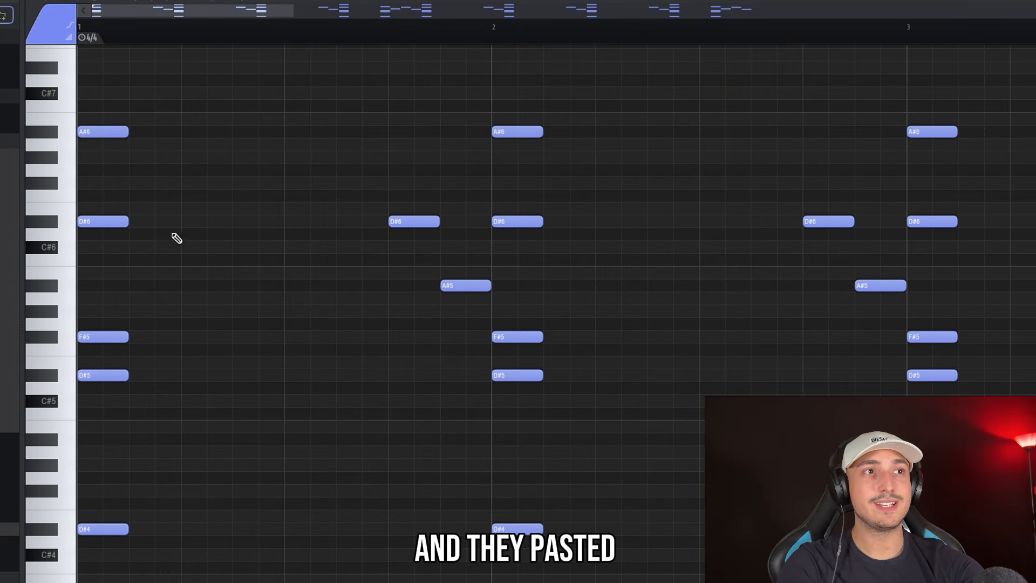
pyautogui.scroll(2, 148, 216)
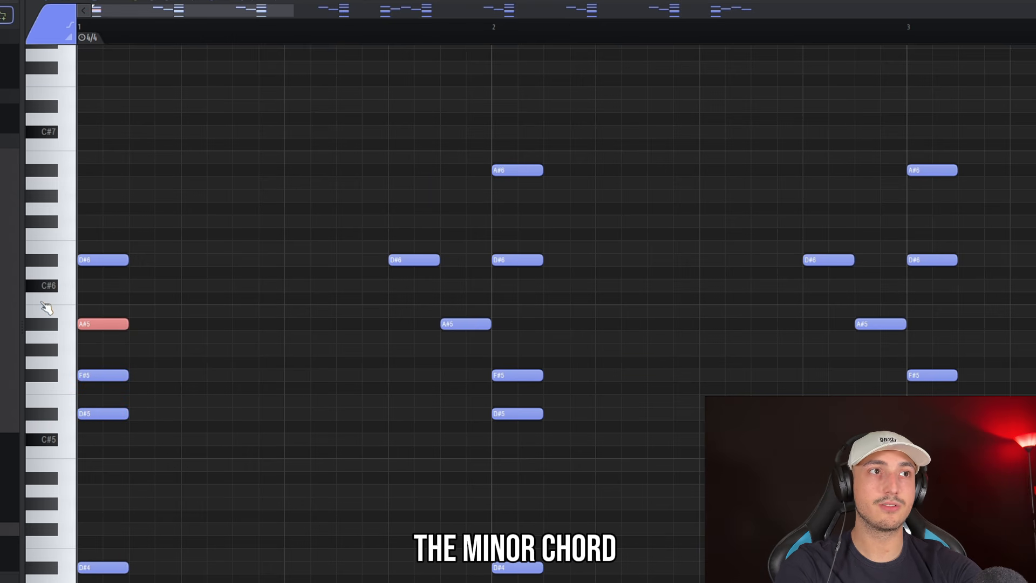
pyautogui.press('space')
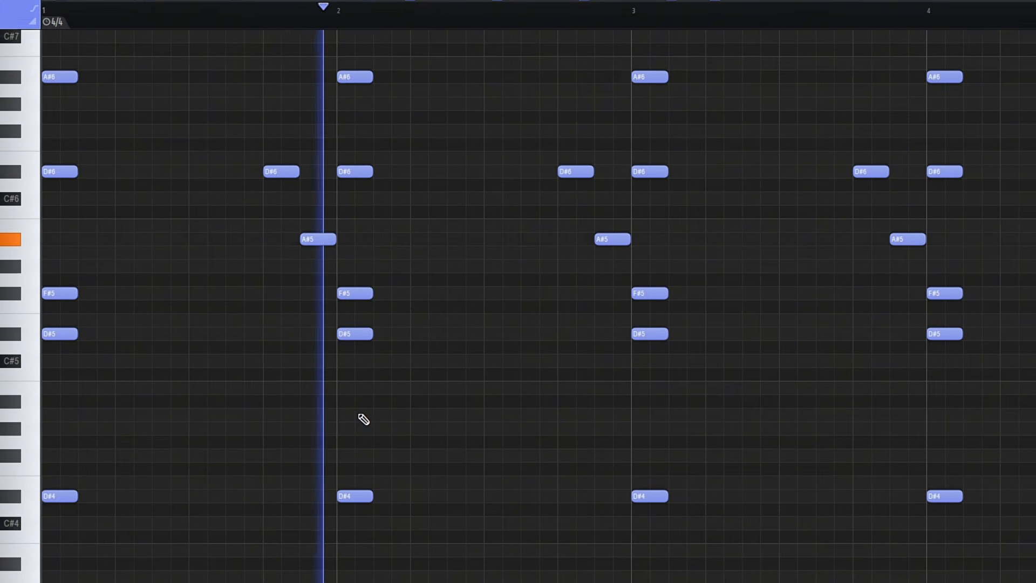
pyautogui.scroll(-2, 469, 291)
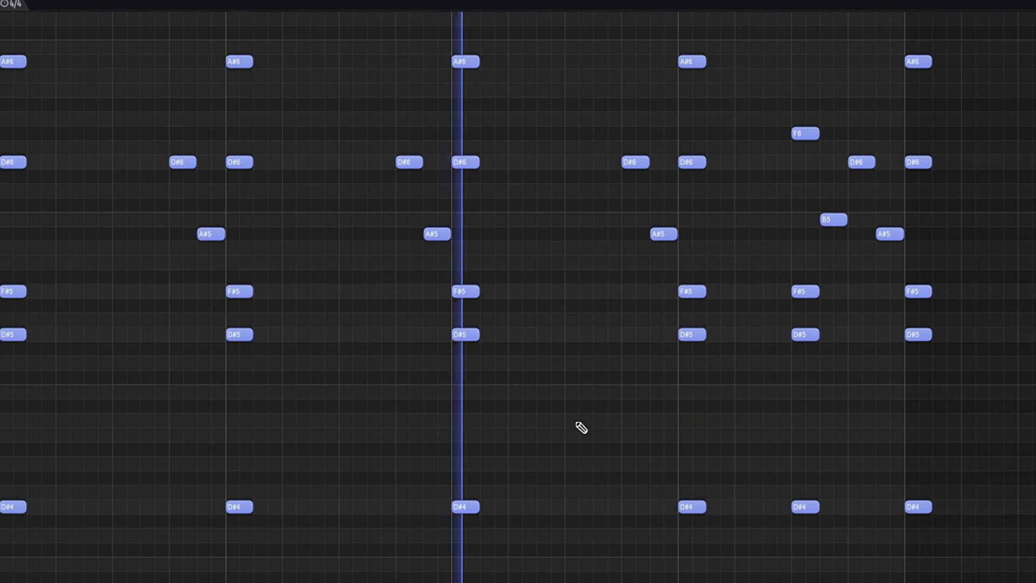
pyautogui.scroll(-2, 581, 427)
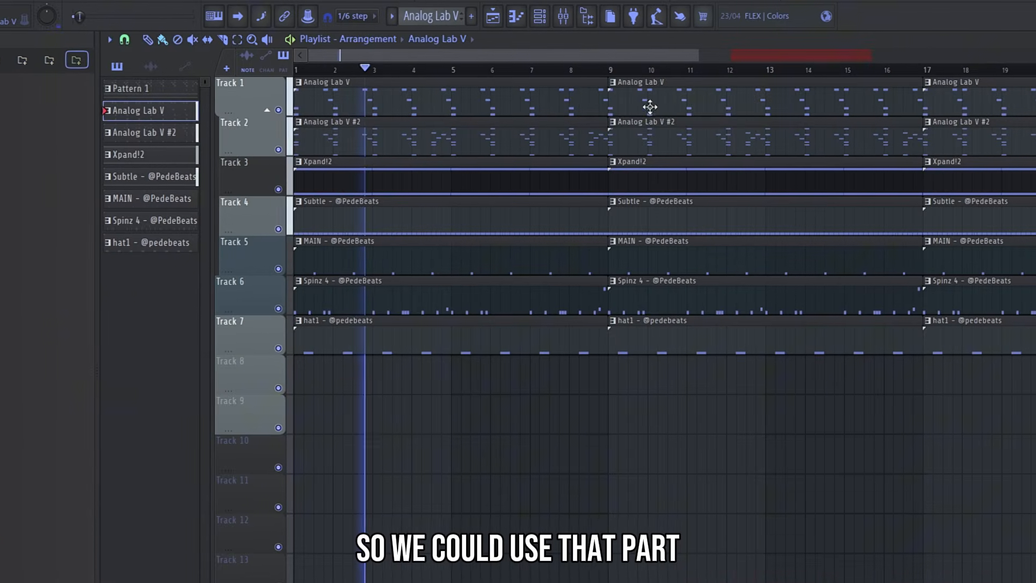
# - Delete the Analog Lab V and hat1 clips at bar 9 in the playlist and set the playback position to bar 9
pyautogui.rightClick(650, 106)
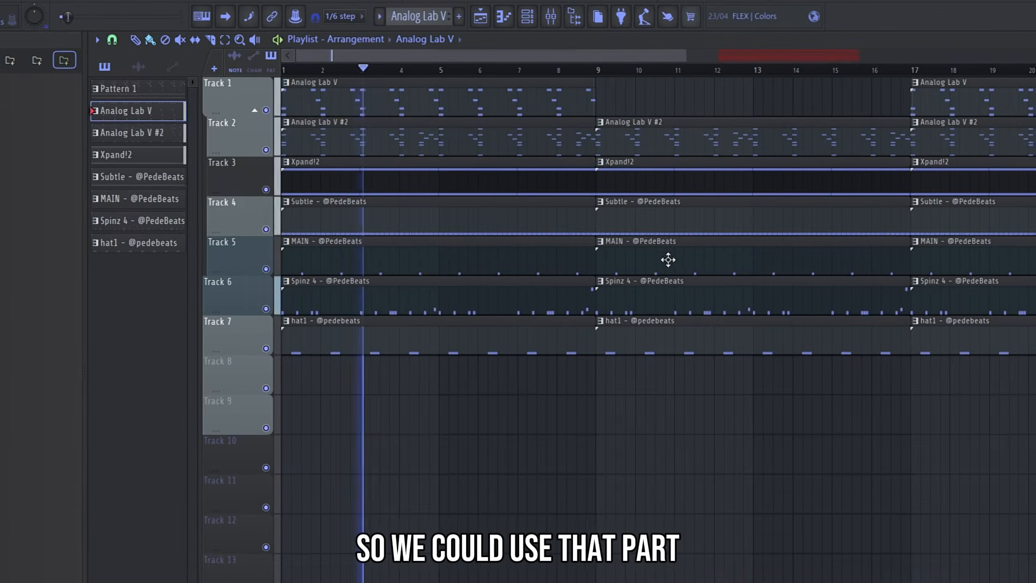
pyautogui.rightClick(650, 349)
pyautogui.click(595, 70)
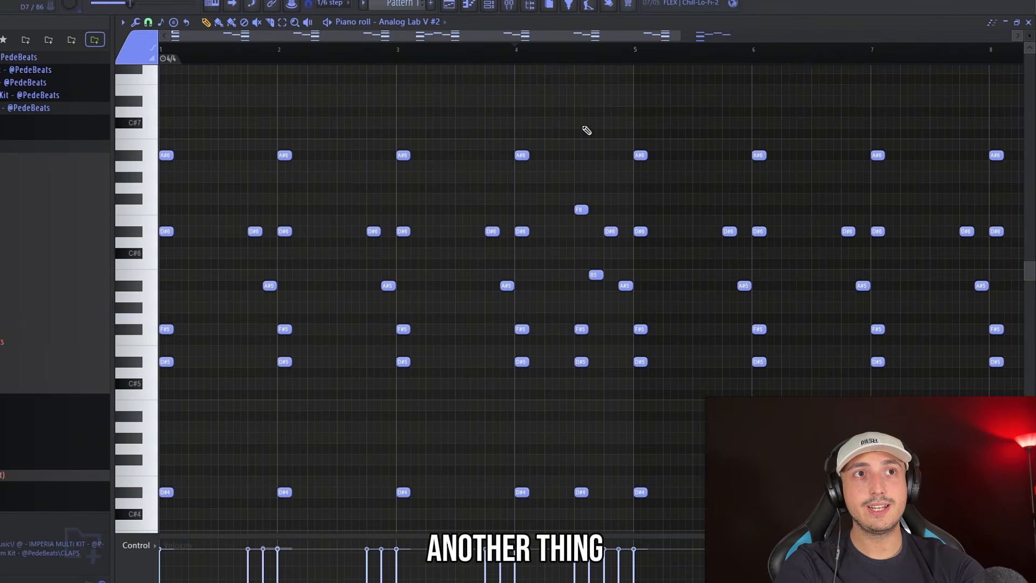
# - Examine the F6 and B5 variation in the second half of bar 4 in the Analog Lab V #2 piano roll
pyautogui.scroll(4, 518, 399)
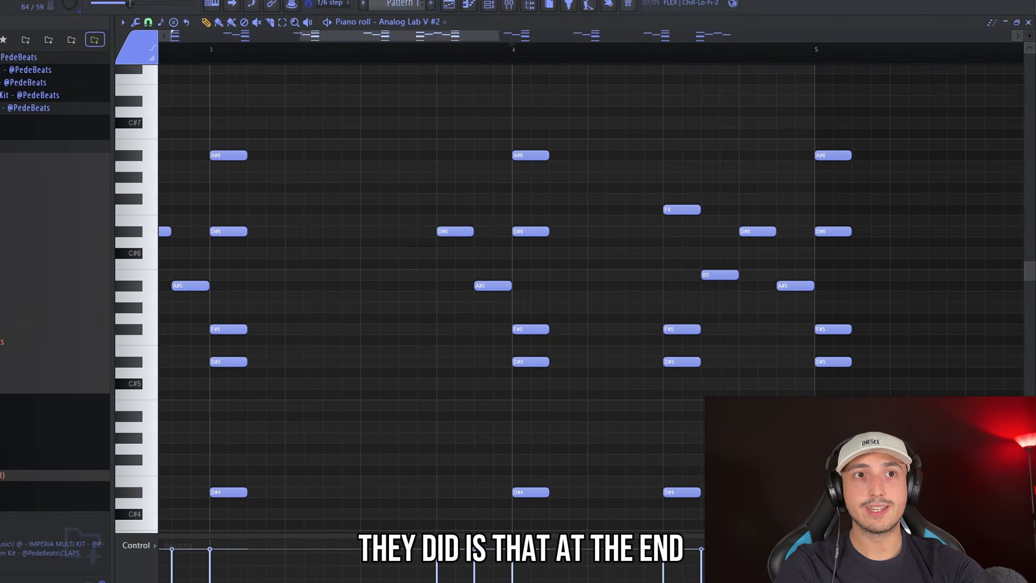
pyautogui.moveTo(669, 140); pyautogui.dragTo(669, 139)
pyautogui.scroll(-4, 713, 393)
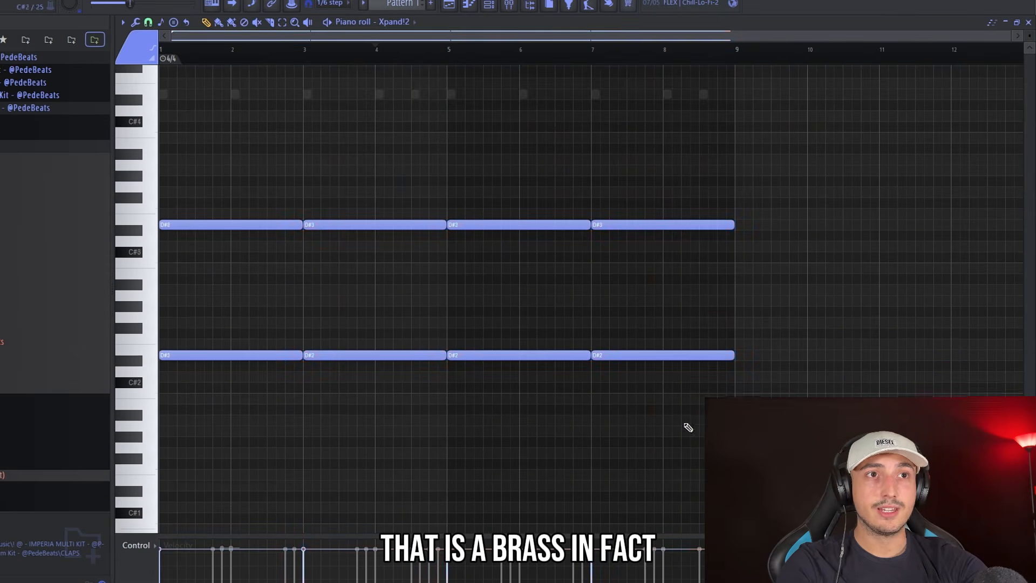
# - Select all the Xpand!2 brass notes and audition the layer alone and together with both Analog Lab V layers
pyautogui.hotkey('ctrl', 'a')
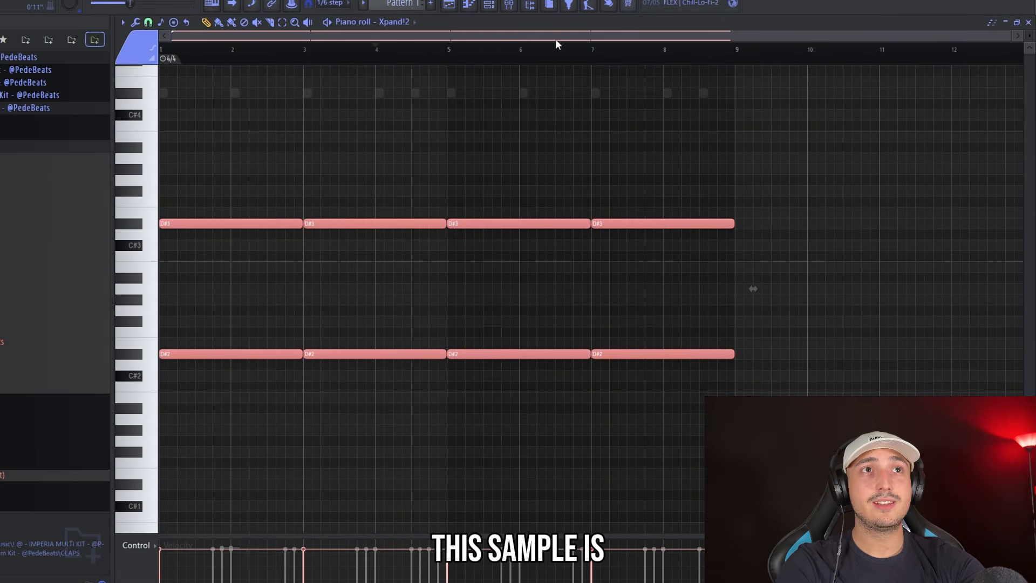
pyautogui.press('F6')
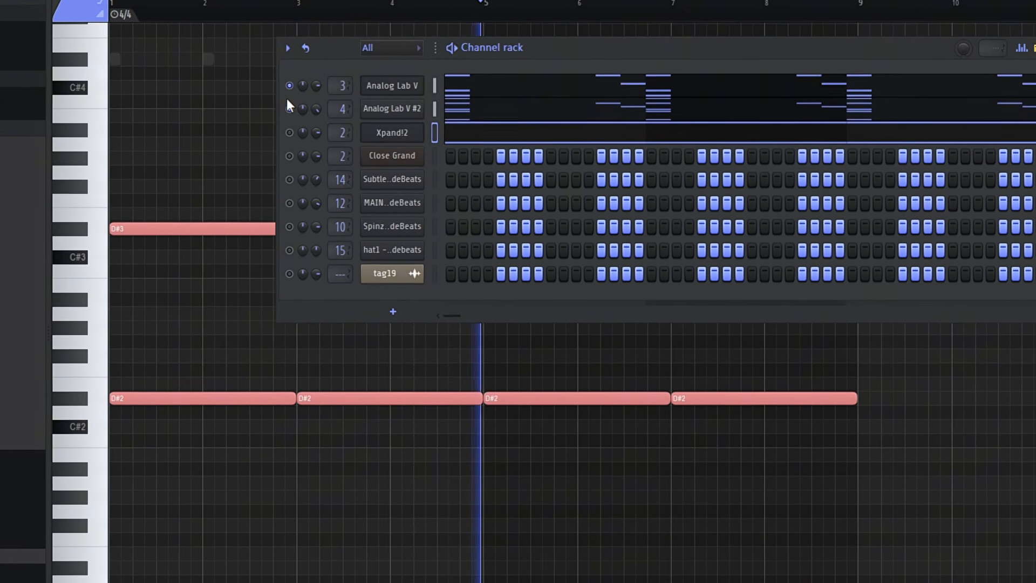
pyautogui.press('F6')
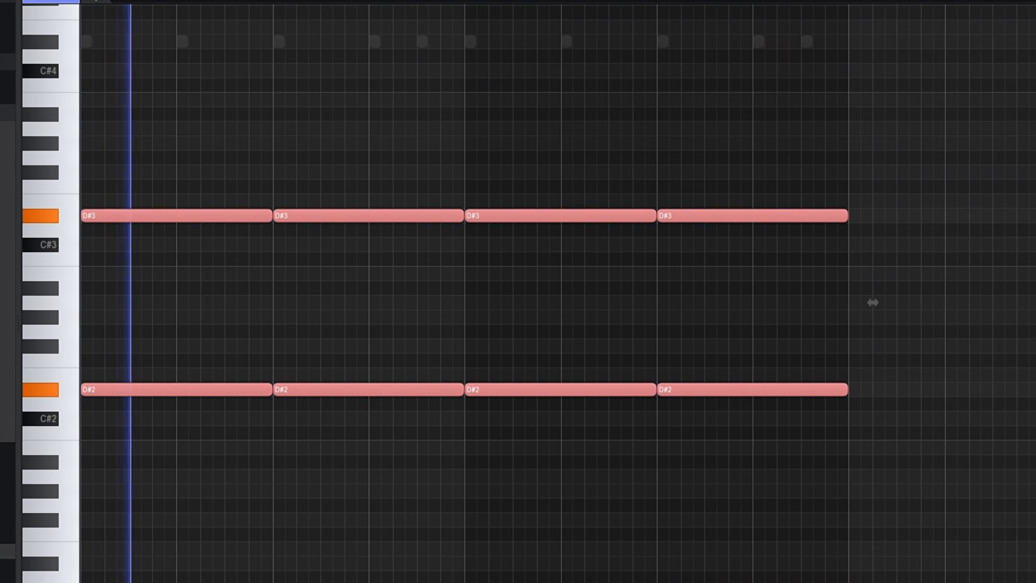
pyautogui.press('F6')
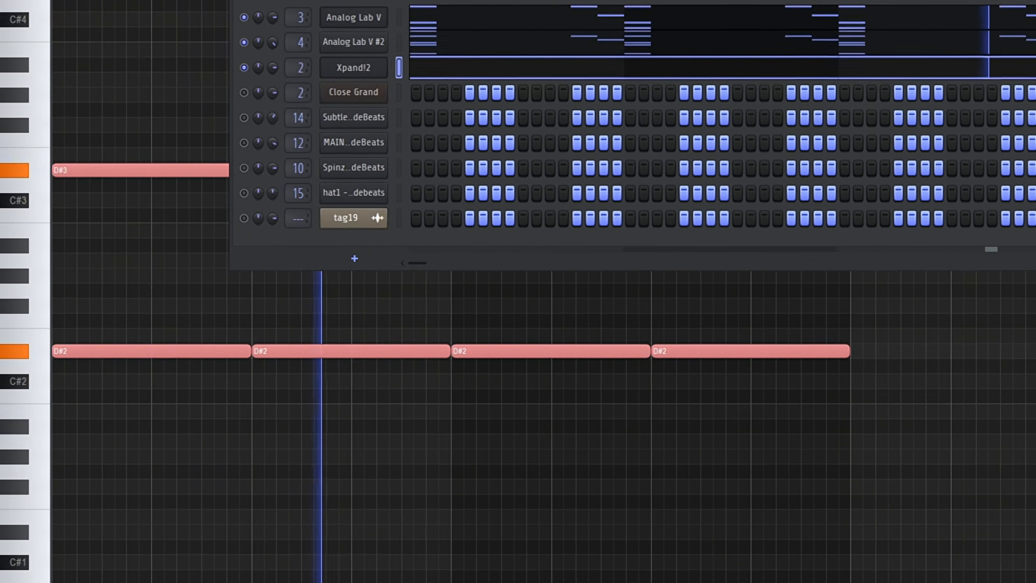
pyautogui.press('F6')
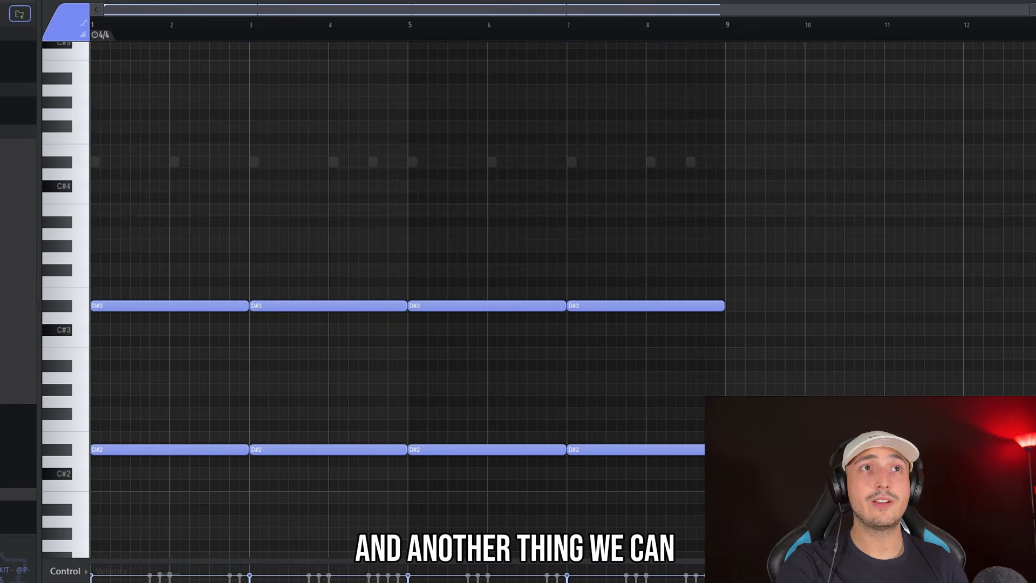
# - Show the channel rack beside the mixer and move the melodies bus's Fruity parametric EQ 2 window higher to inspect its curve
pyautogui.press('F6')
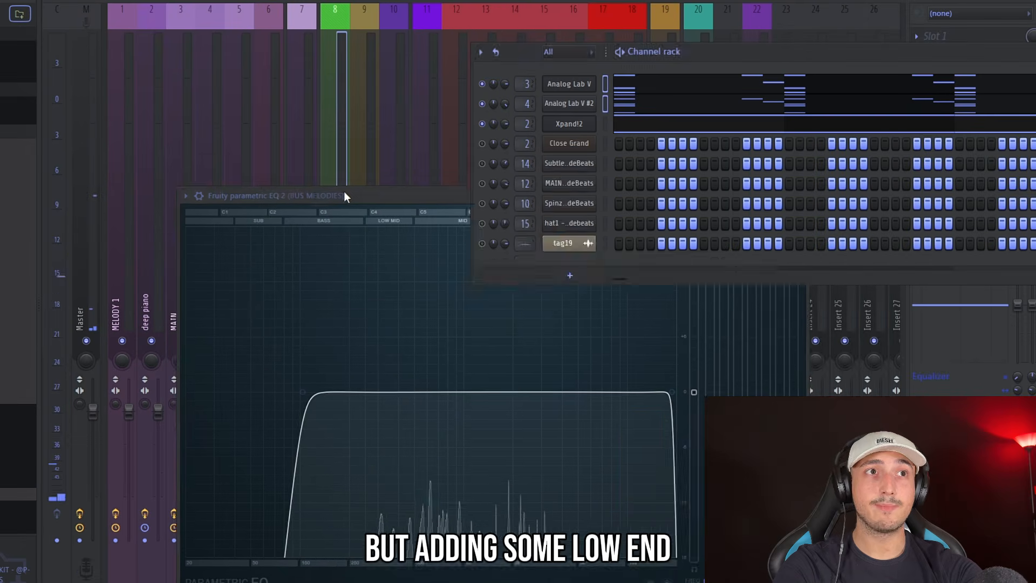
pyautogui.moveTo(344, 193); pyautogui.dragTo(378, 114)
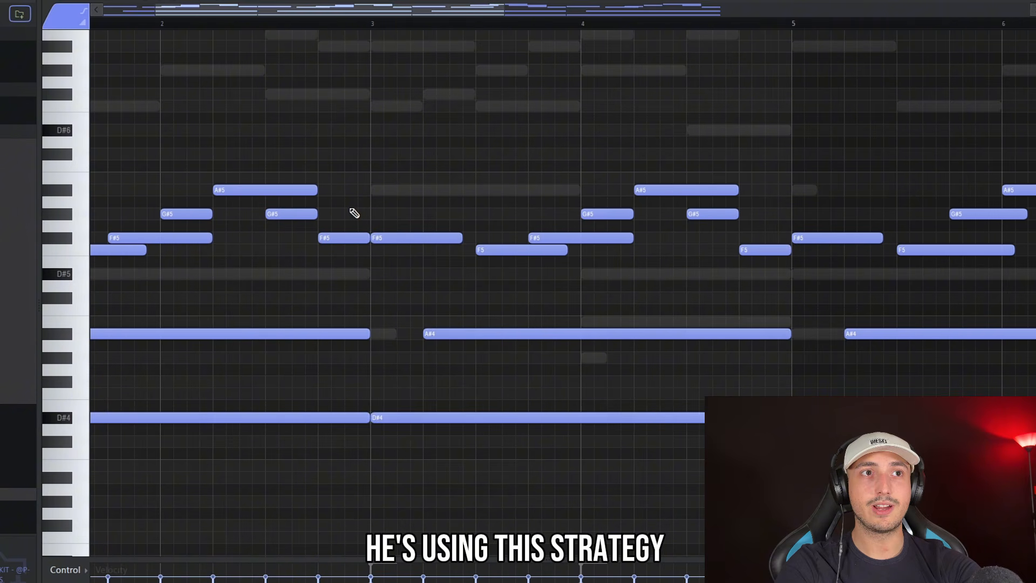
# - Examine the phrase-ending F#5 and F5 notes that create variation in the Keyscape melody
pyautogui.scroll(-3, 629, 272)
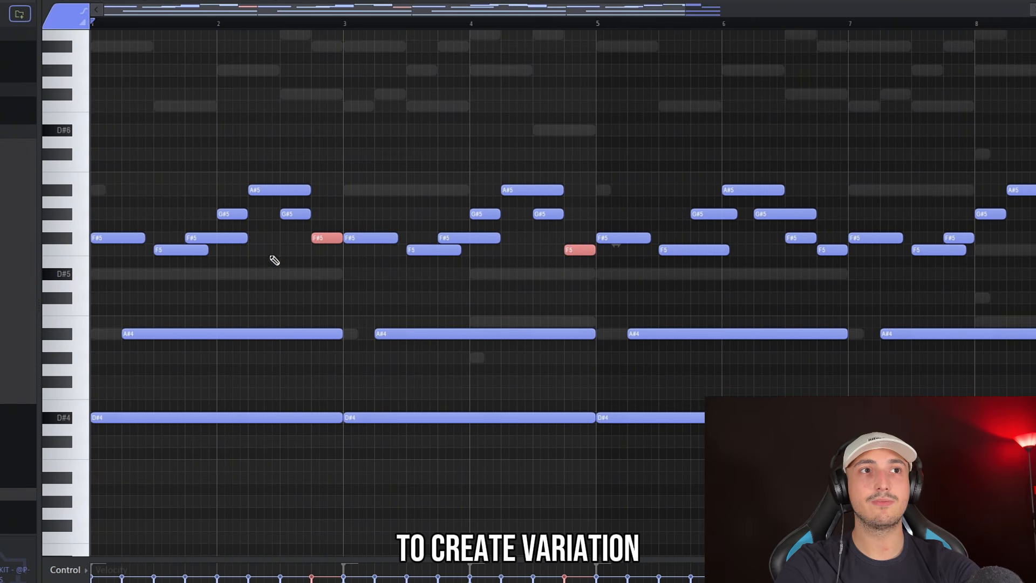
pyautogui.scroll(3, 214, 270)
pyautogui.moveTo(332, 267); pyautogui.dragTo(465, 272)
pyautogui.scroll(-3, 594, 244)
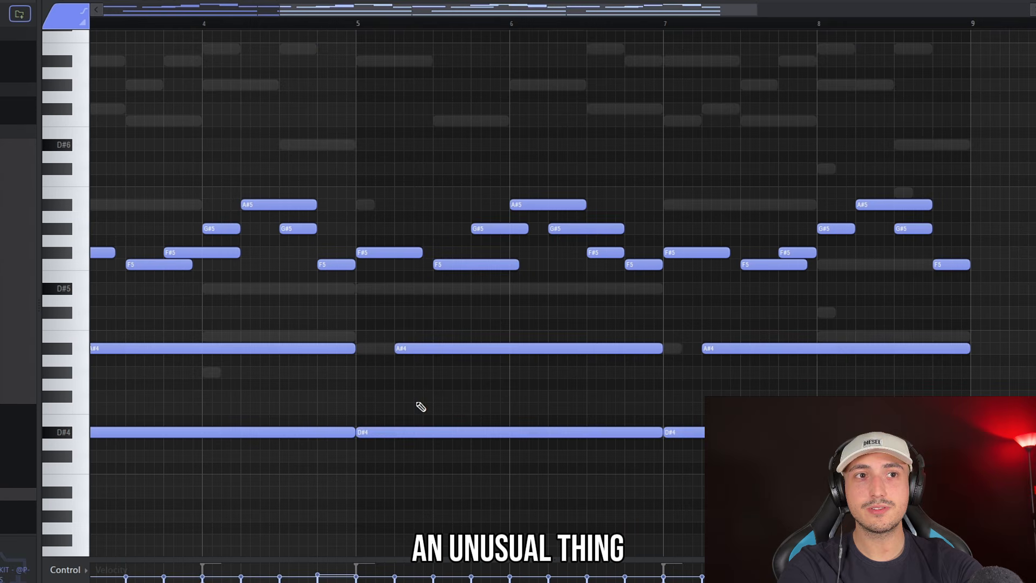
# - Highlight the repeated melody phrases around bars 4 and 6, undoing the stray duplicate of the selected notes
pyautogui.scroll(-3, 511, 302)
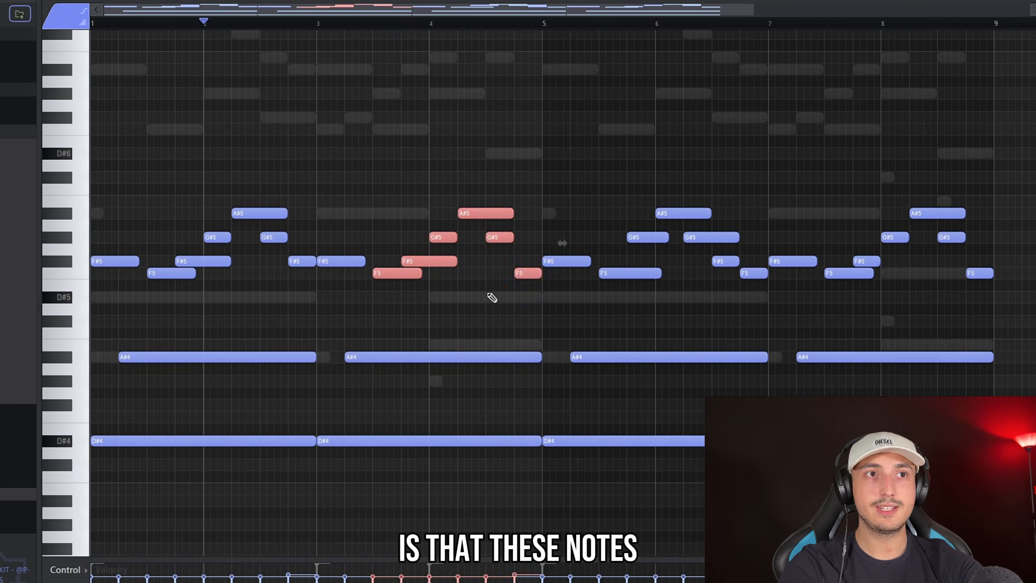
pyautogui.moveTo(488, 293); pyautogui.dragTo(407, 149)
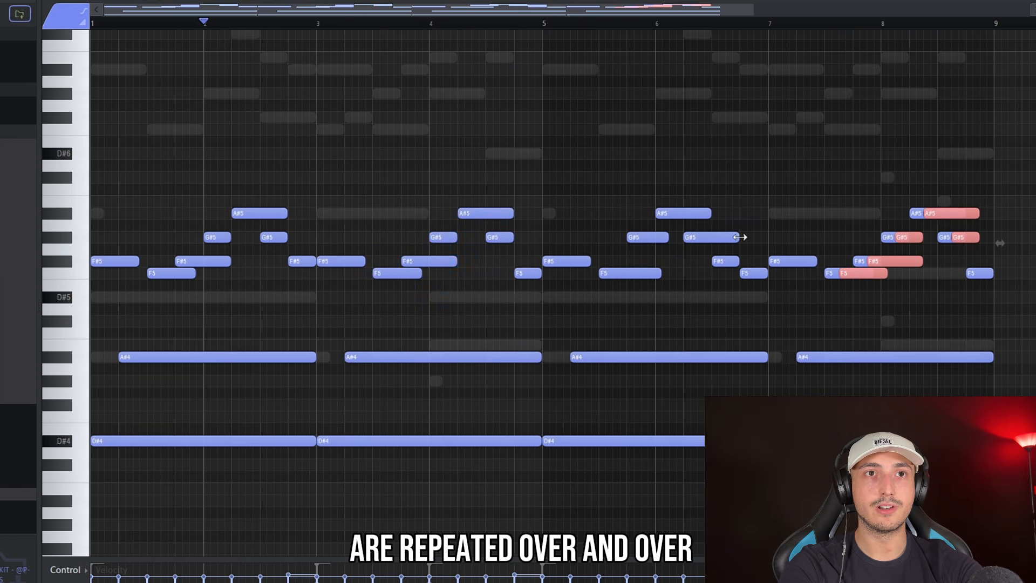
pyautogui.hotkey('ctrl', 'z')
pyautogui.moveTo(707, 283); pyautogui.dragTo(626, 148)
pyautogui.scroll(3, 709, 336)
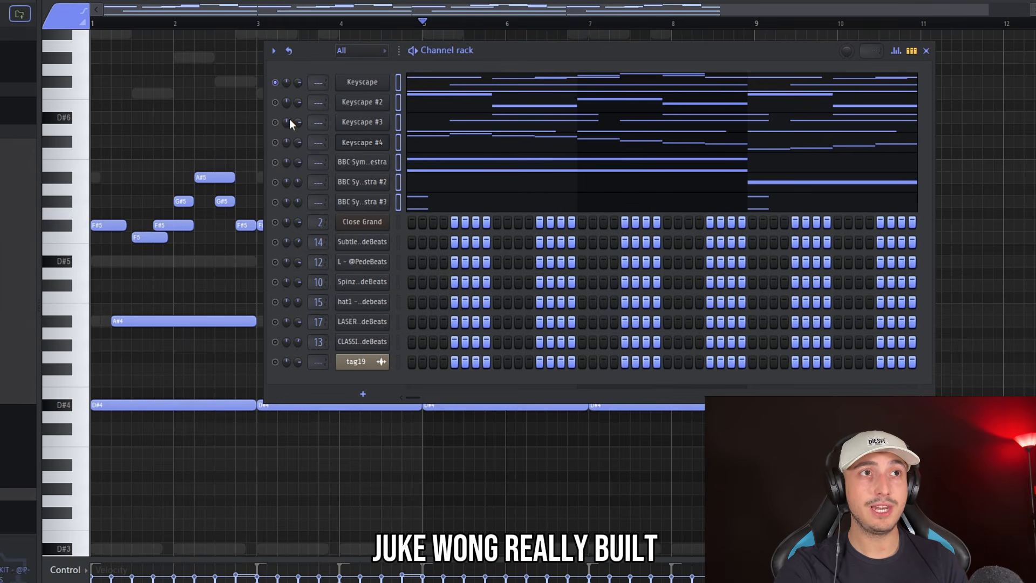
# - Play and inspect the D#3, D#4 and A#4 bass layer and the higher A#6 to D#6 melody layer in the piano roll
pyautogui.click(458, 99)
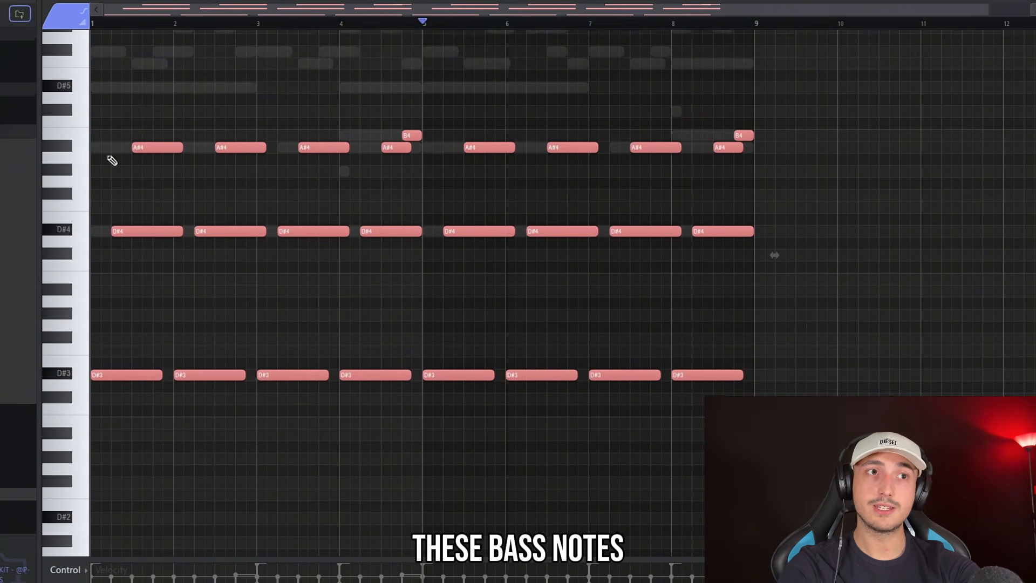
pyautogui.scroll(4, 665, 340)
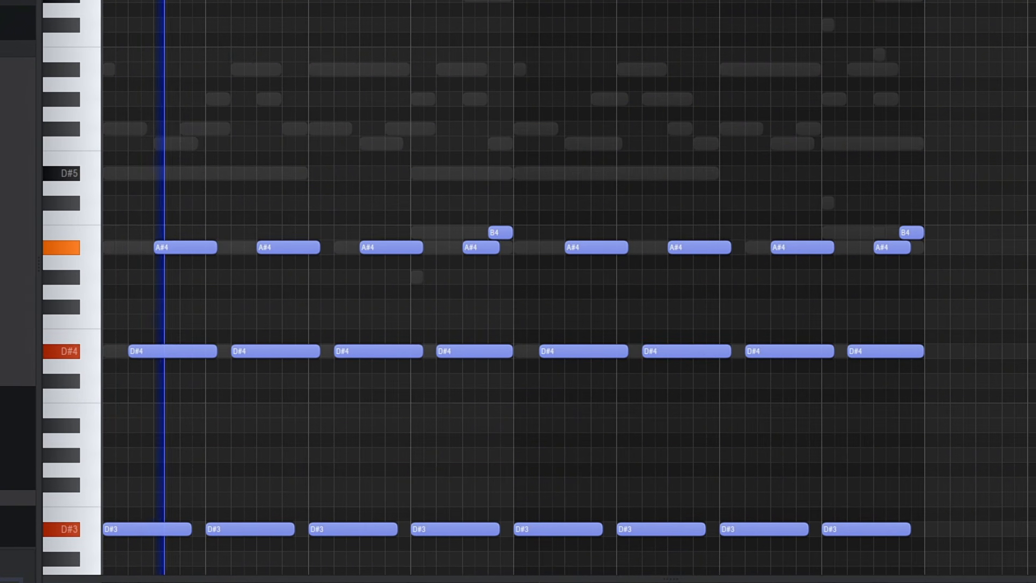
pyautogui.press('F6')
pyautogui.click(513, 20)
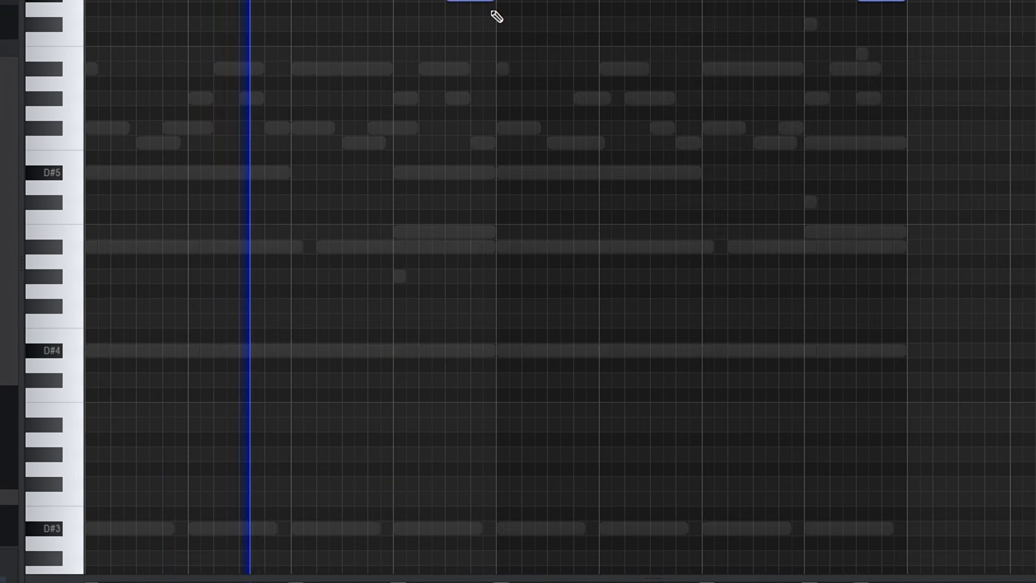
pyautogui.scroll(5, 493, 128)
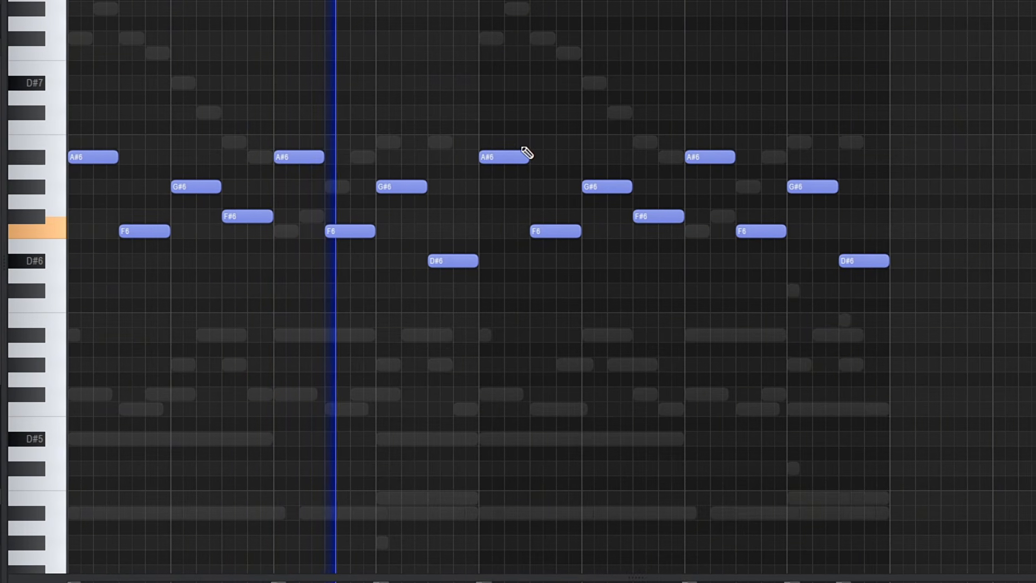
pyautogui.hotkey('ctrl', 'a')
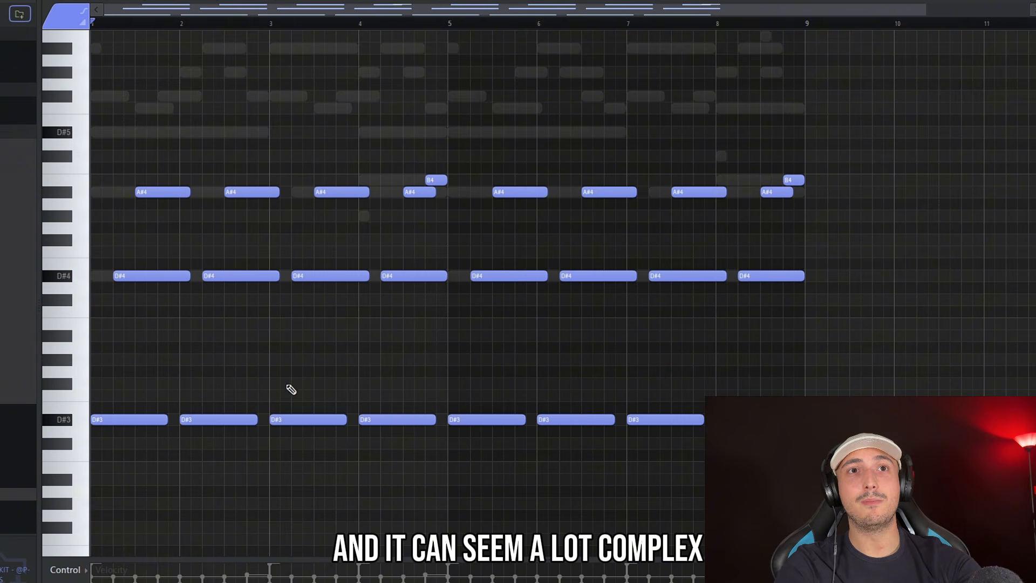
# - Compare the bass notes with the top melody and the faster counter-melody descending from G#7 in the piano roll
pyautogui.scroll(6, 651, 345)
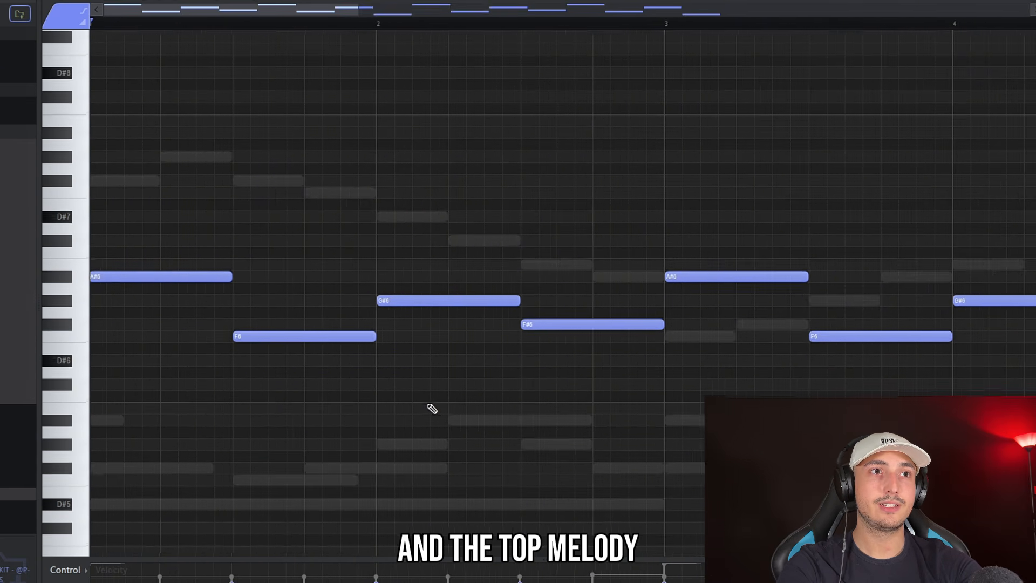
pyautogui.scroll(-5, 427, 409)
pyautogui.scroll(2, 205, 294)
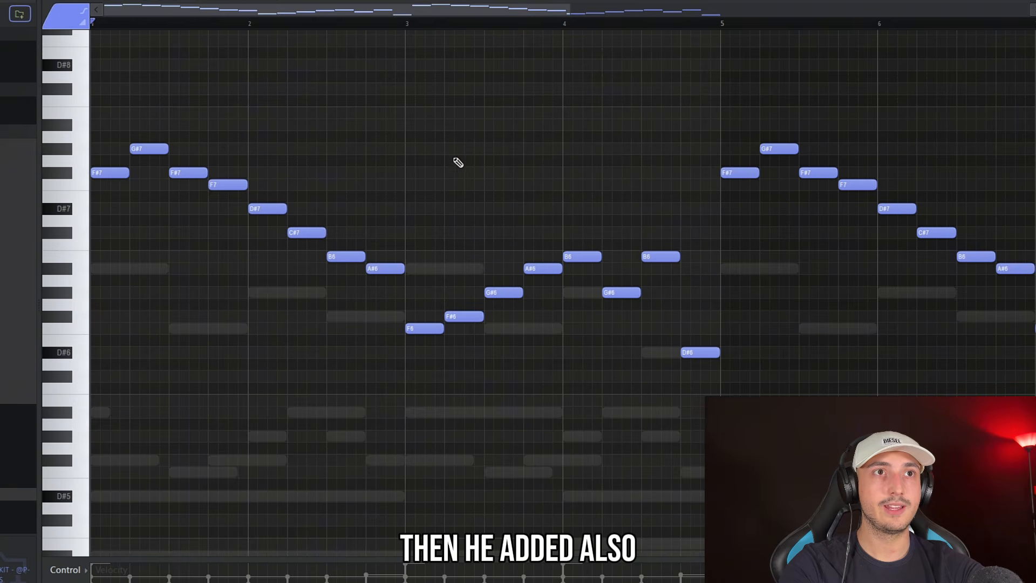
pyautogui.scroll(-3, 339, 338)
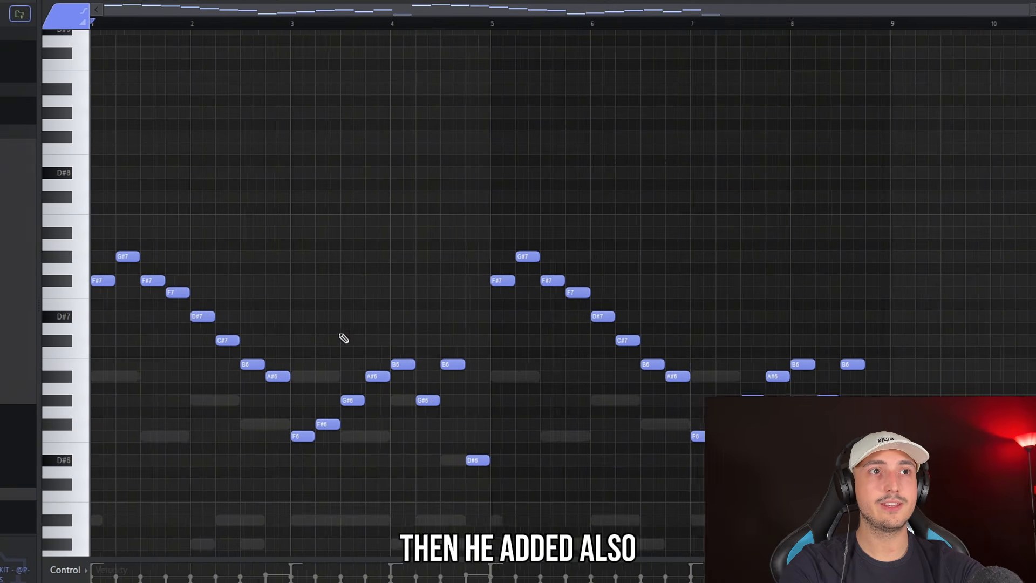
pyautogui.scroll(4, 162, 252)
pyautogui.scroll(3, 475, 399)
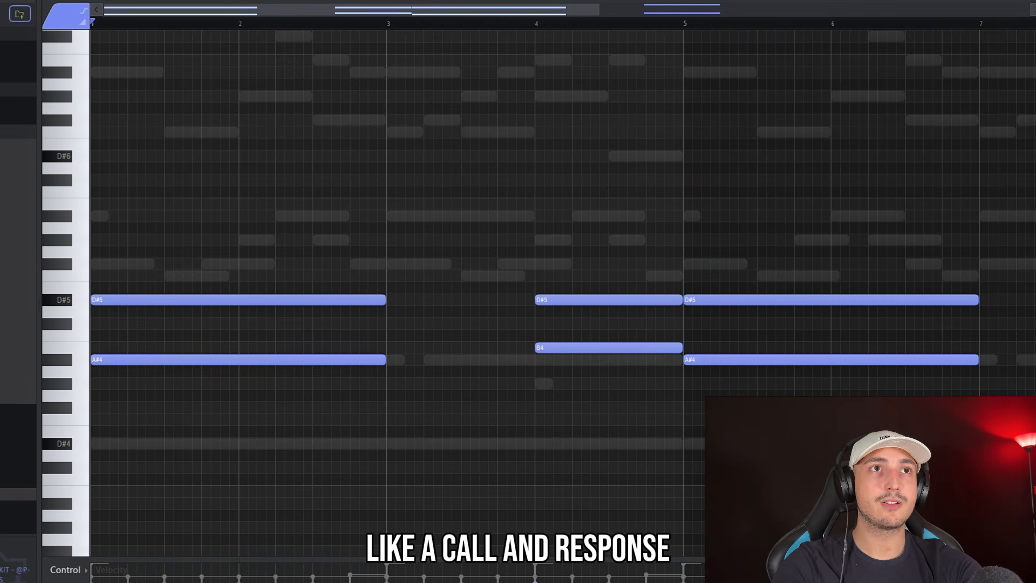
# - Examine the A#5 response notes of BBC Symphony Orchestra #2 at bars 3 and 7 against the other layers
pyautogui.press('F6')
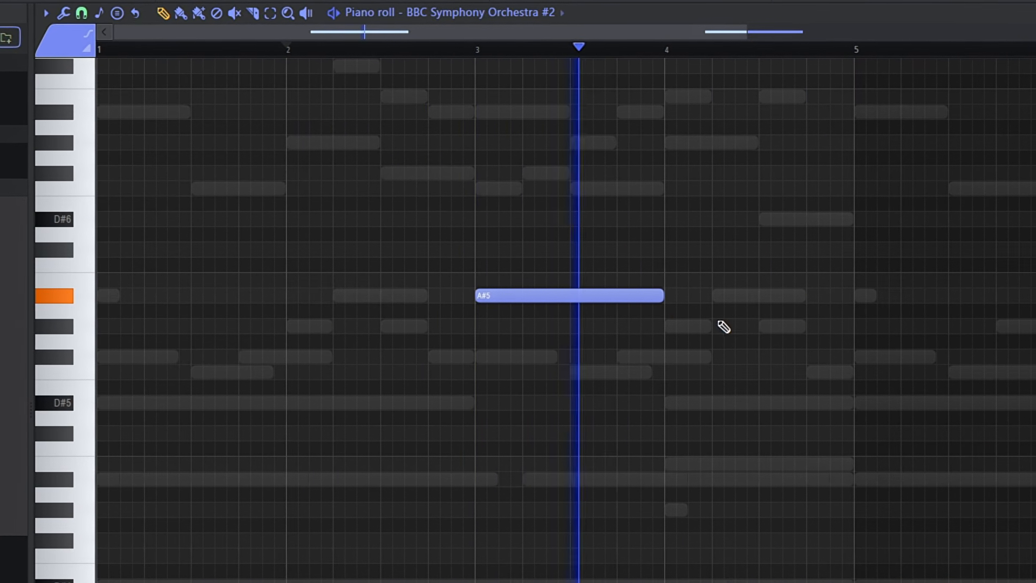
pyautogui.scroll(-2, 777, 496)
pyautogui.scroll(-2, 753, 500)
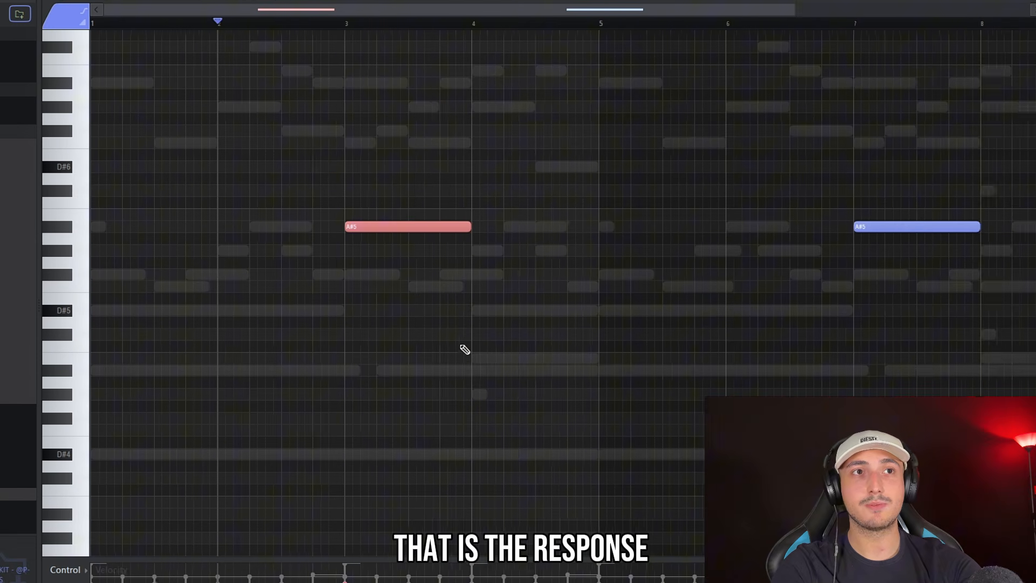
pyautogui.scroll(-2, 527, 246)
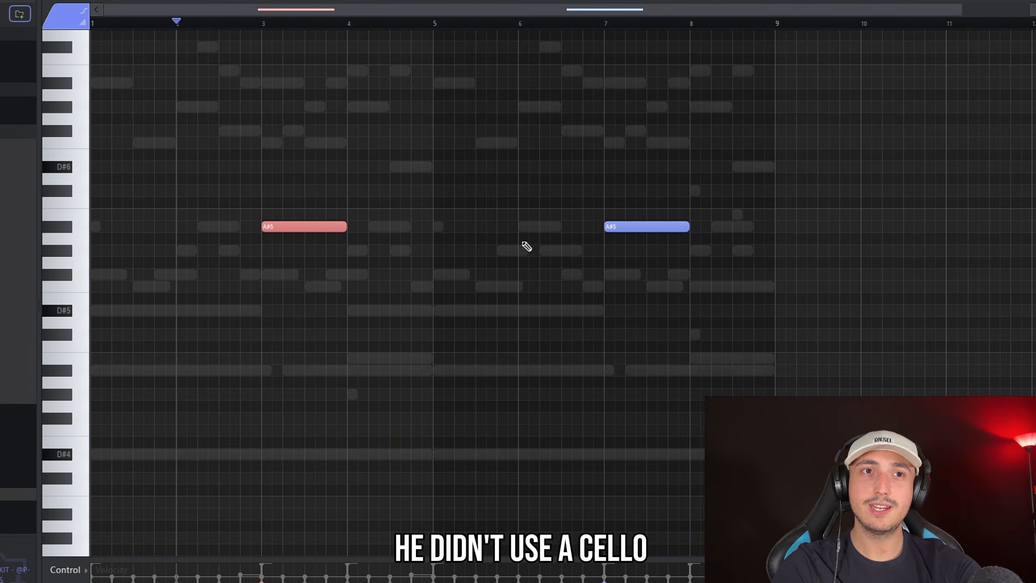
pyautogui.scroll(2, 270, 310)
pyautogui.moveTo(259, 306); pyautogui.dragTo(360, 318)
pyautogui.moveTo(436, 238); pyautogui.dragTo(428, 260)
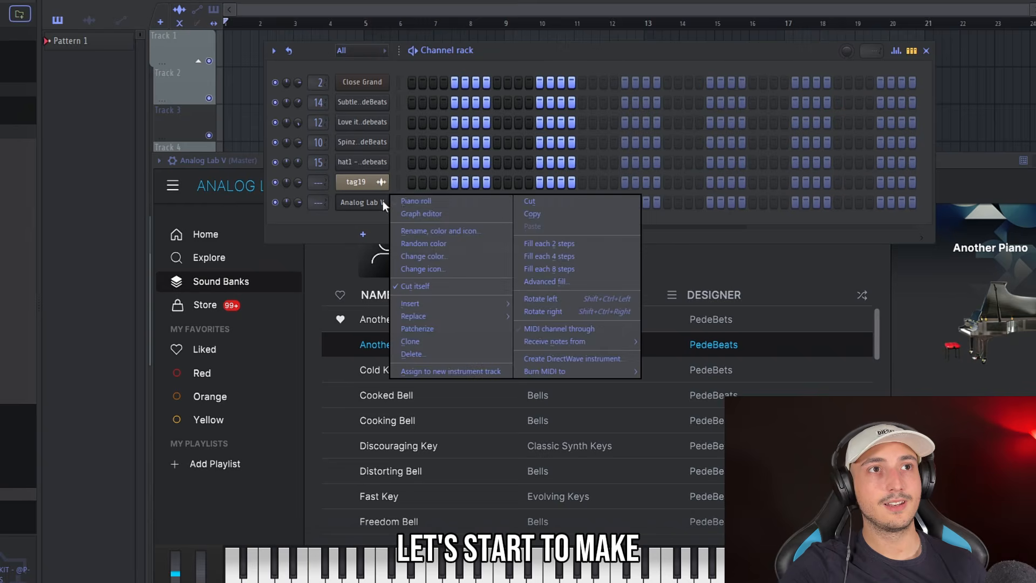
# - In the Analog Lab V piano roll, lower the second-half B5 notes to G5 in bars 2 and 3 and F#5 in bar 4
pyautogui.click(400, 200)
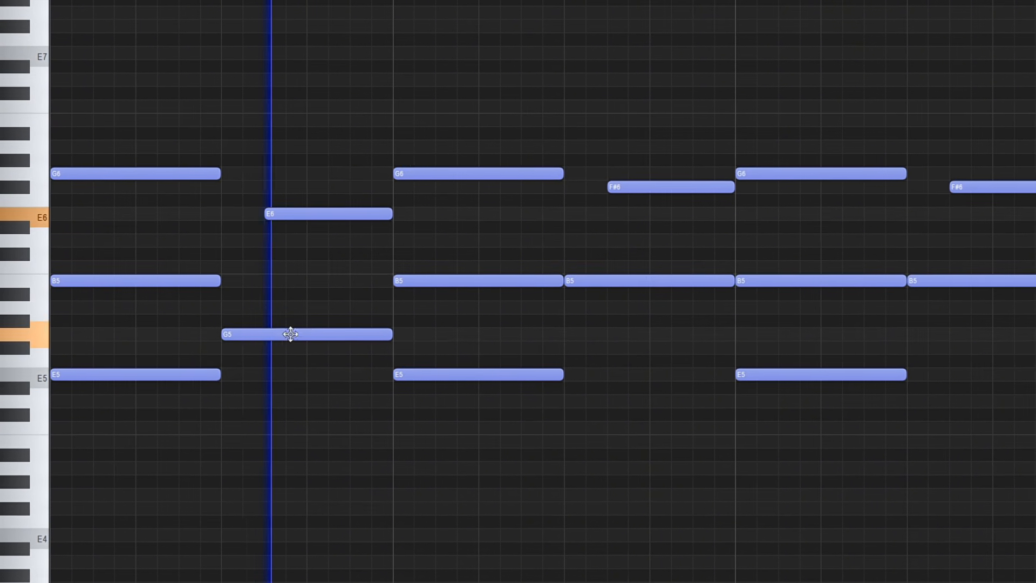
pyautogui.moveTo(585, 282); pyautogui.dragTo(574, 346)
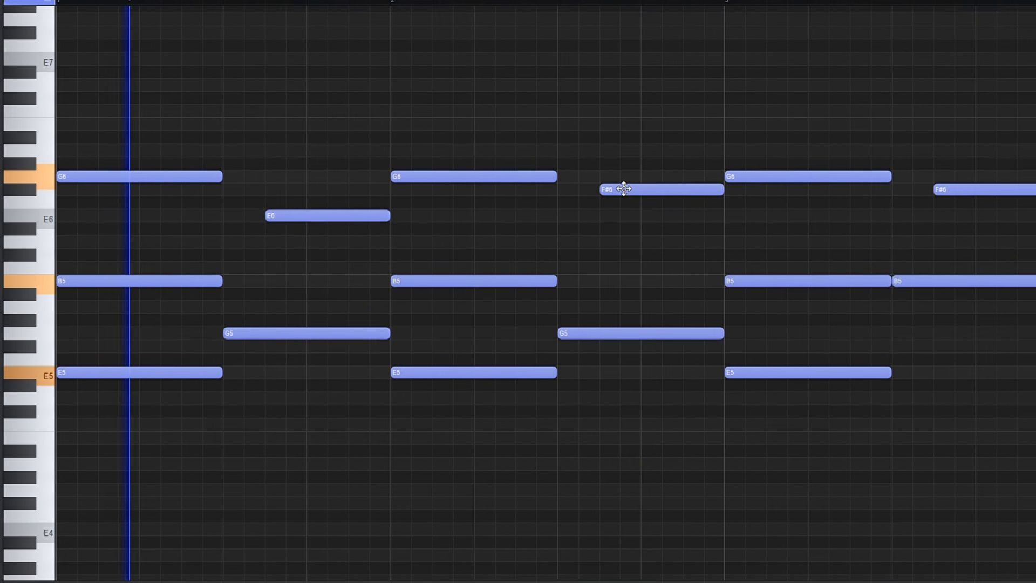
pyautogui.scroll(-2, 608, 308)
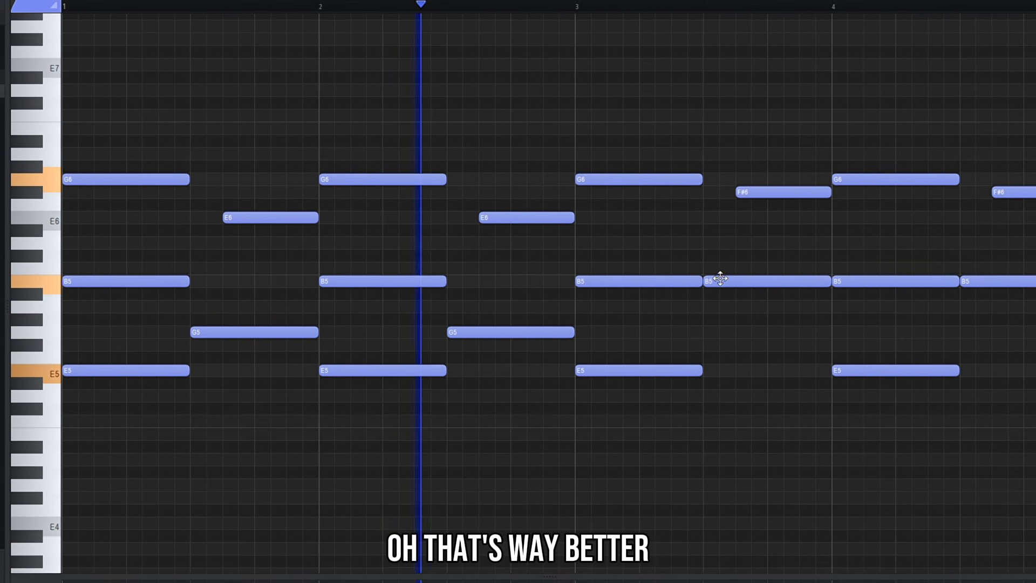
pyautogui.moveTo(880, 313); pyautogui.dragTo(579, 292)
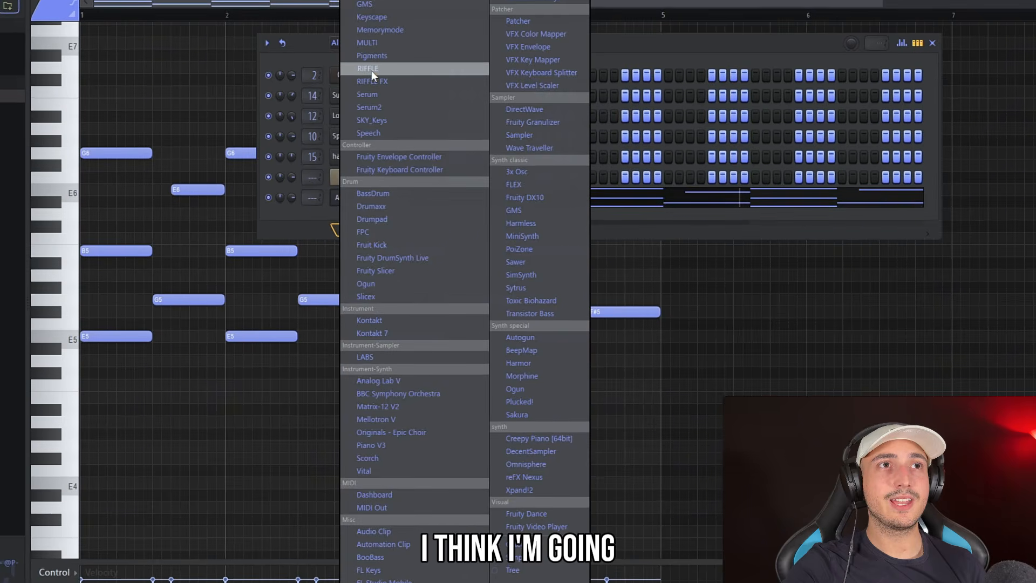
# - Add a RIFFLE instrument and lower its short copied melody notes by one octave, spanning E3 to G4
pyautogui.click(372, 70)
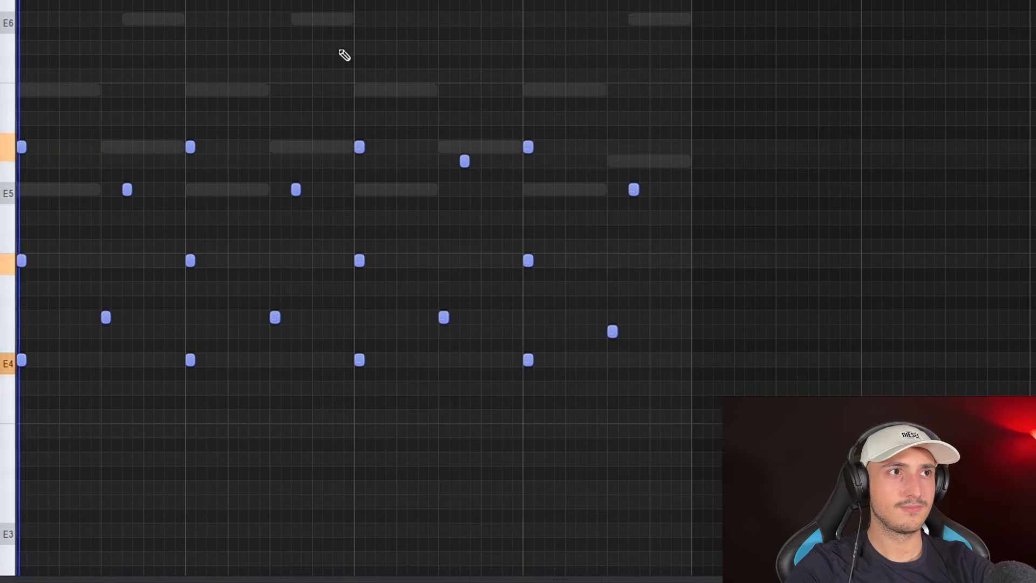
pyautogui.moveTo(41, 48); pyautogui.dragTo(774, 418)
pyautogui.moveTo(214, 185); pyautogui.dragTo(222, 186)
pyautogui.keyDown('ctrl'); pyautogui.click(447, 133); pyautogui.keyUp('ctrl')
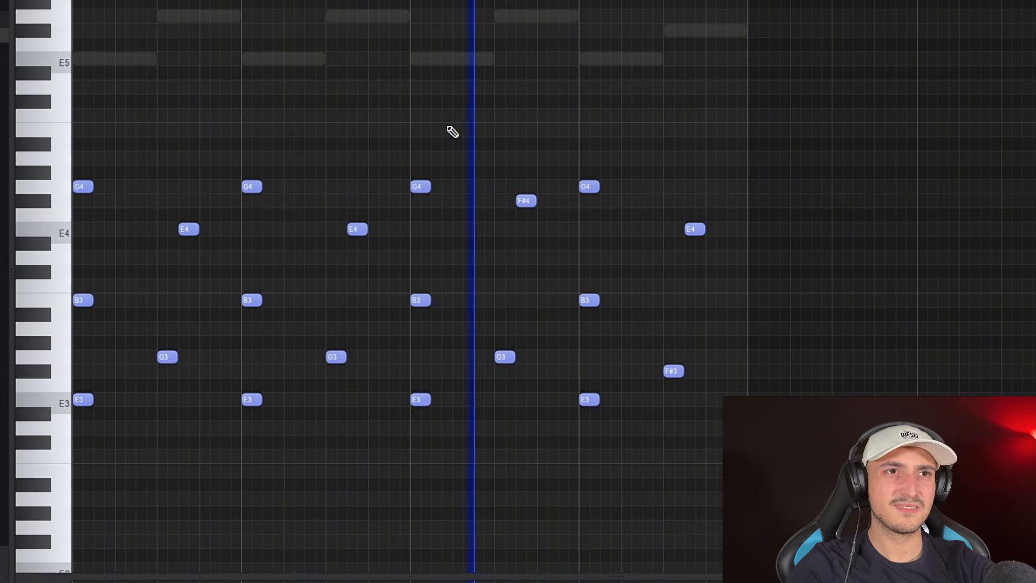
# - Return the RIFFLE instrument to its Play page and remove the step 12 reverse from the Efx MOTIONS beat repeat
pyautogui.press('F6')
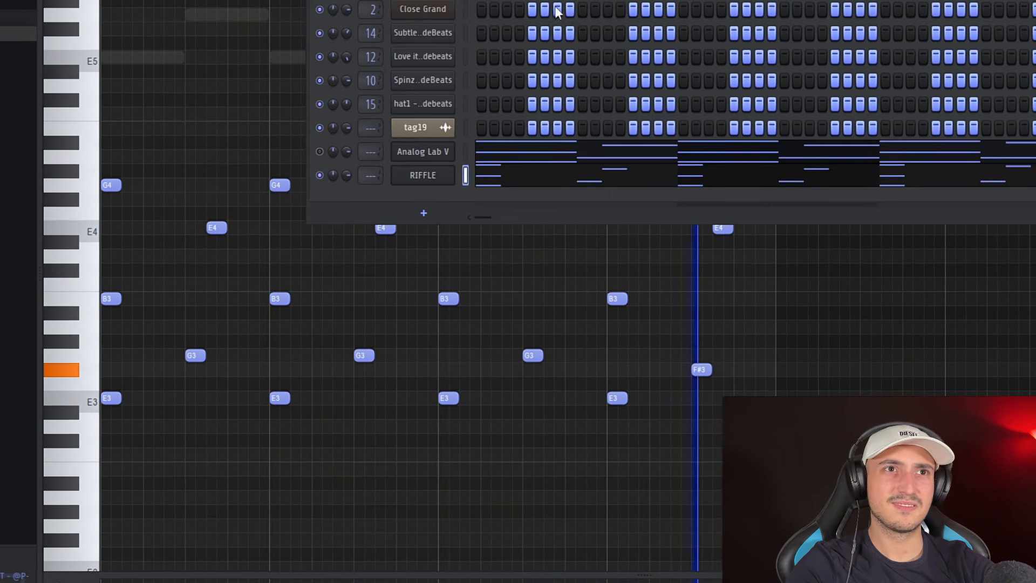
pyautogui.click(415, 176)
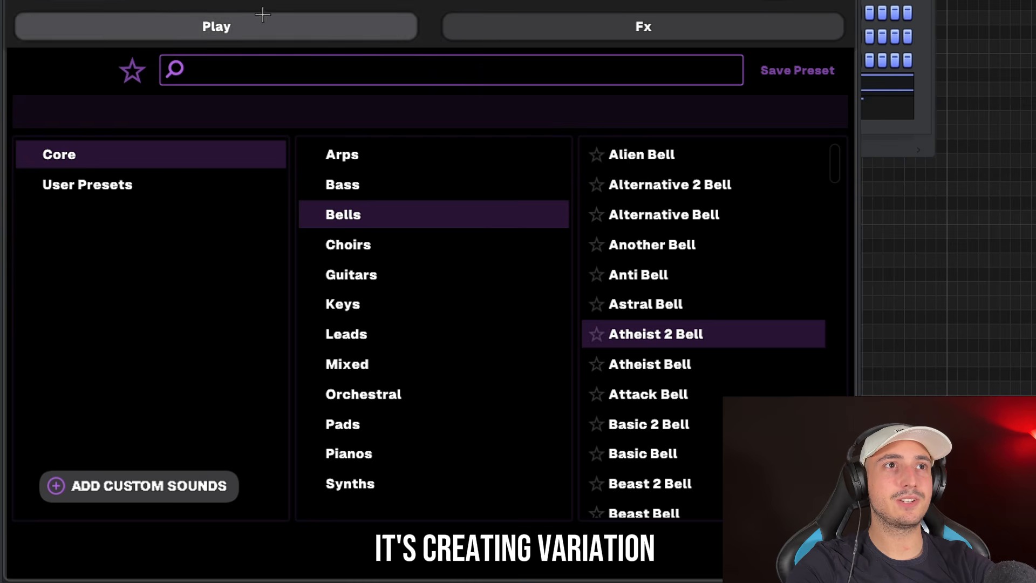
pyautogui.click(263, 17)
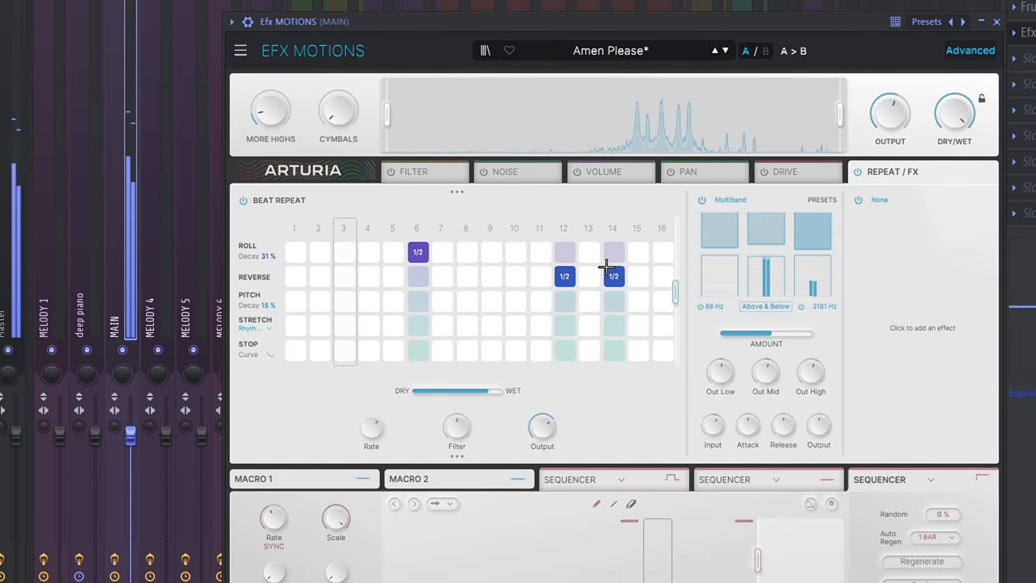
pyautogui.click(563, 276)
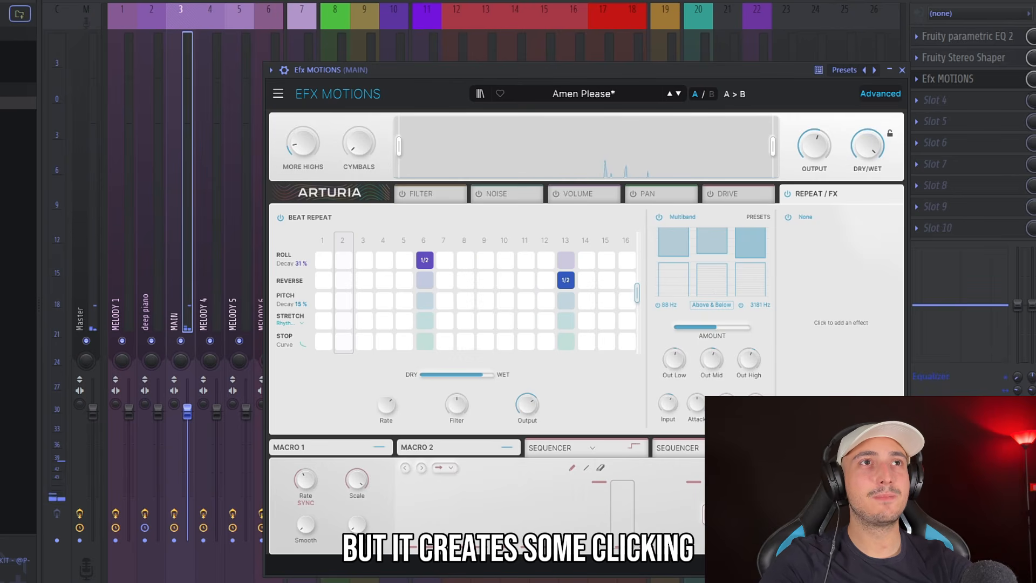
# - Clone the RIFFLE channel and copy its notes into the cloned channel
pyautogui.press('F6')
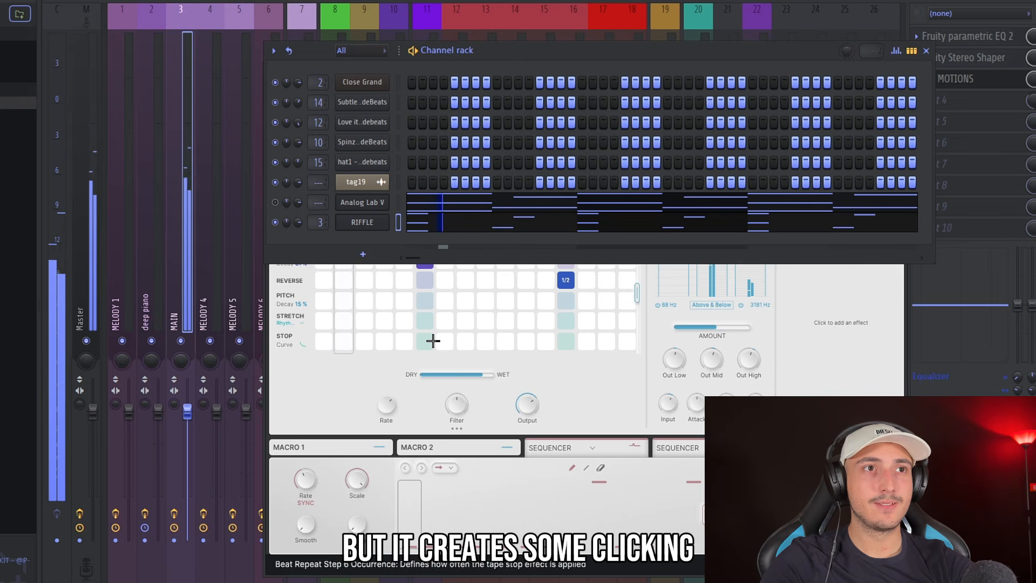
pyautogui.rightClick(381, 222)
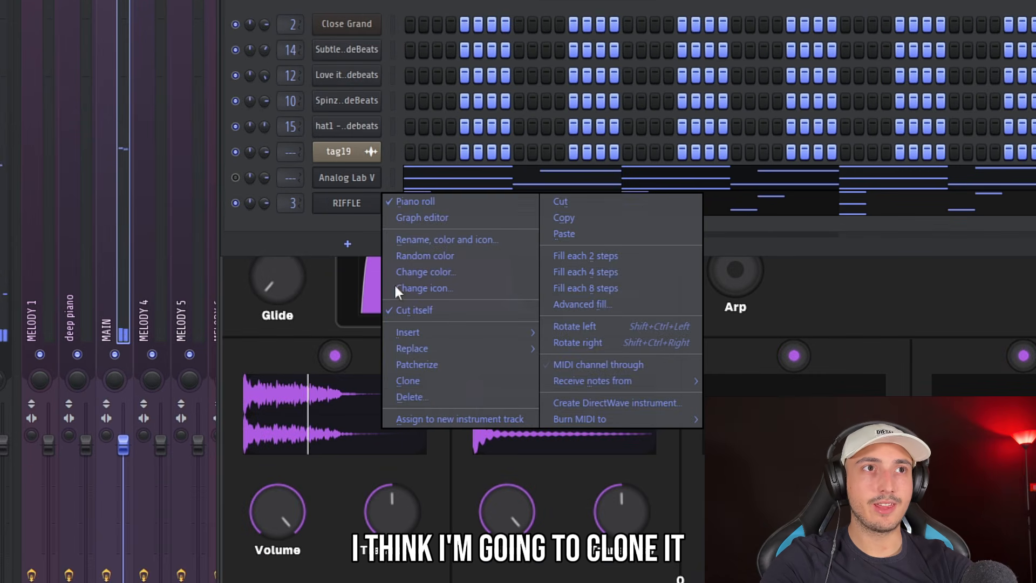
pyautogui.click(444, 381)
pyautogui.click(565, 218)
pyautogui.rightClick(348, 240)
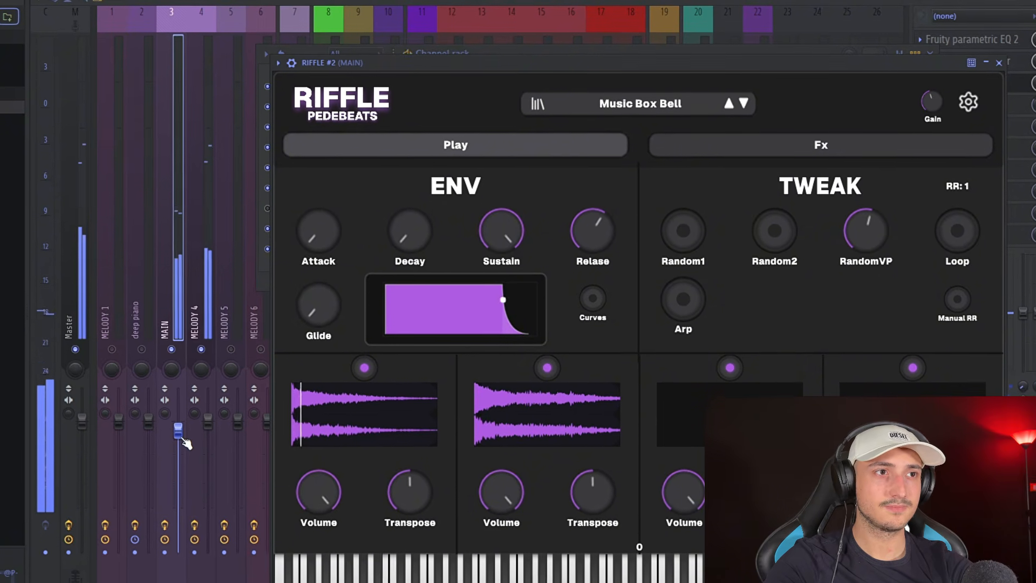
# - Lower the volume of the MAIN mixer track to balance the two RIFFLE layers
pyautogui.moveTo(185, 428); pyautogui.dragTo(190, 440)
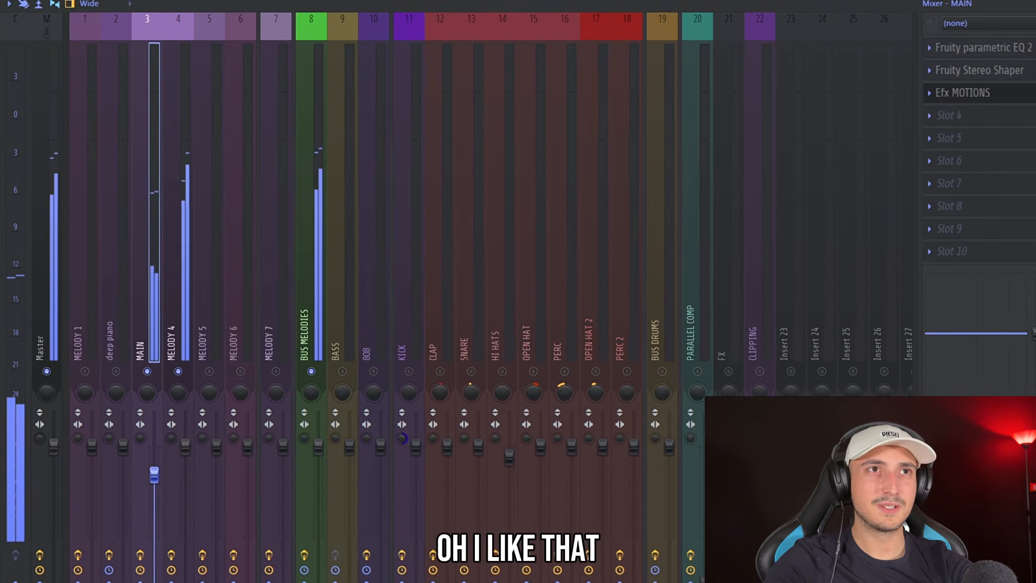
pyautogui.press('F6')
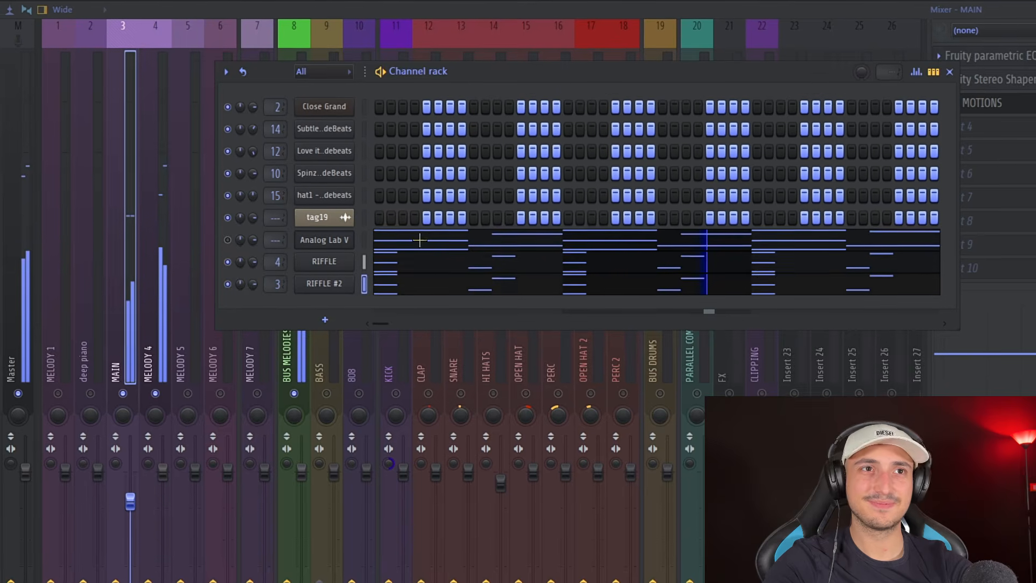
pyautogui.click(331, 275)
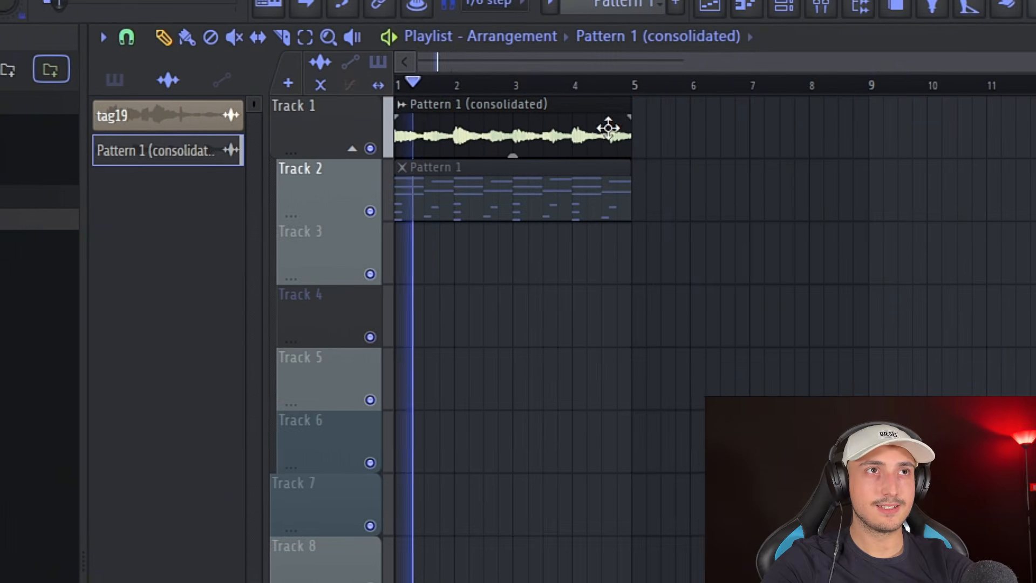
# - Duplicate the consolidated Pattern 1 audio clip on Track 1 so that it repeats from bar 5
pyautogui.click(608, 129)
pyautogui.hotkey('ctrl', 'b')
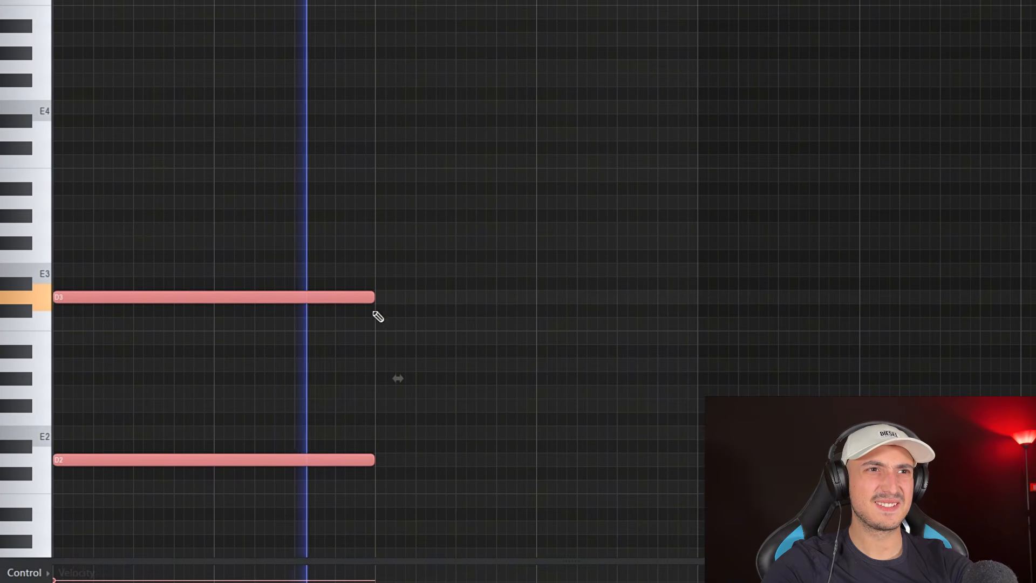
# - Repeat the two-bar D2 and D3 bass notes until they fill eight bars, and set the scale highlighting root to D
pyautogui.hotkey('ctrl', 'b')
pyautogui.scroll(-1, 485, 361)
pyautogui.scroll(-2, 594, 397)
pyautogui.hotkey('ctrl', 'a')
pyautogui.hotkey('ctrl', 'b')
pyautogui.scroll(-2, 548, 377)
pyautogui.hotkey('ctrl', 'a')
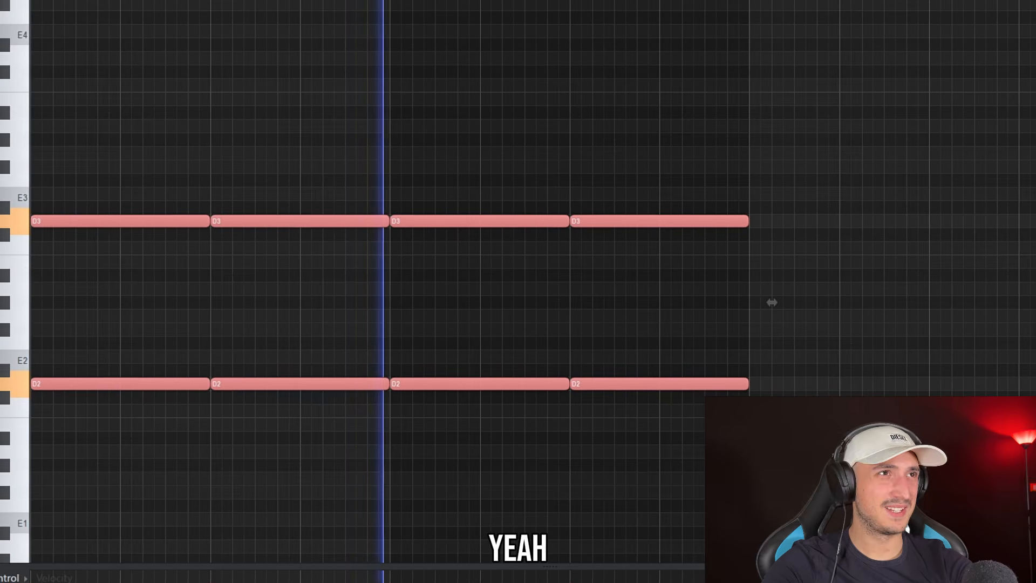
pyautogui.click(28, 1)
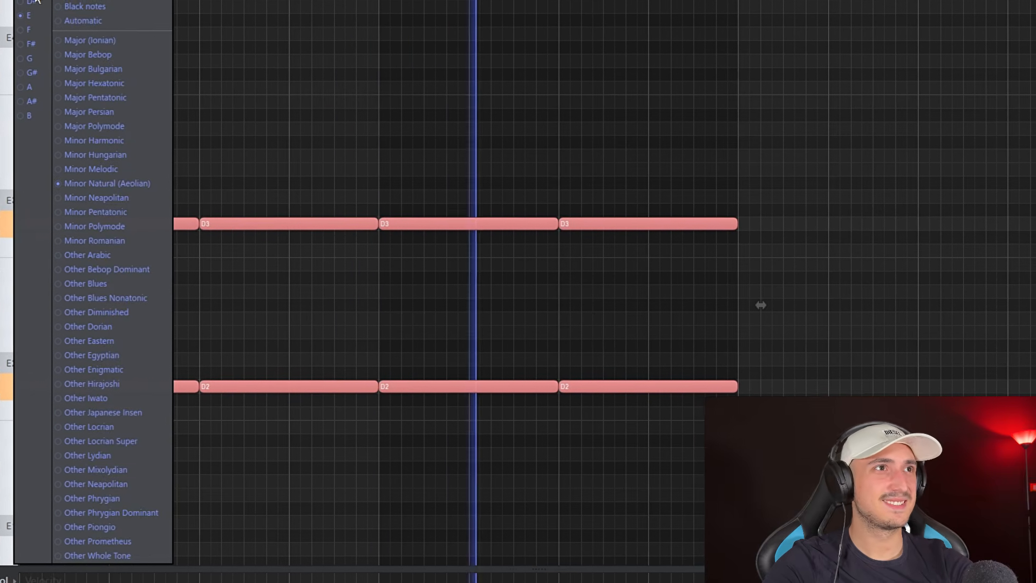
pyautogui.click(37, 1)
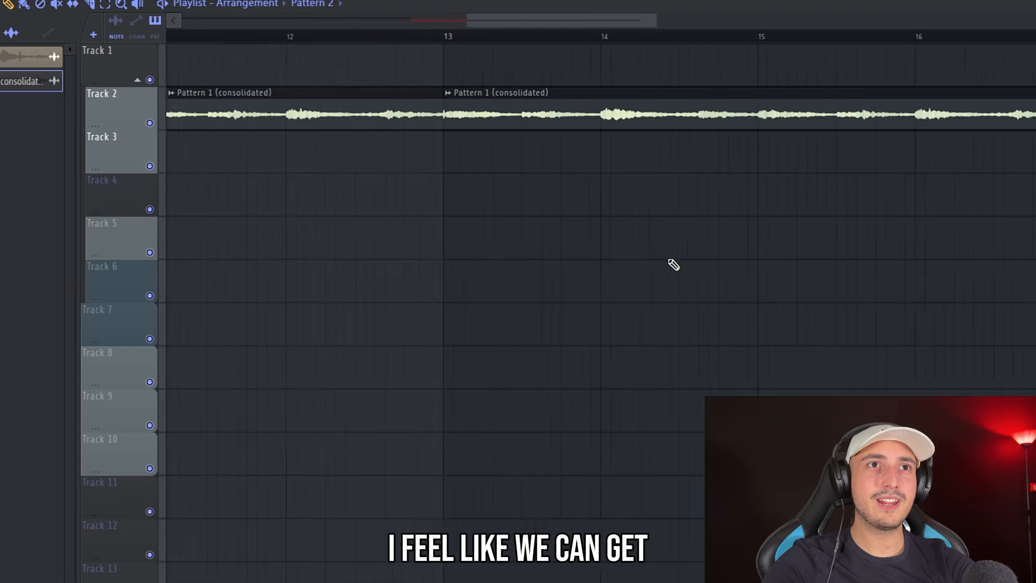
# - Consolidate the two duplicated Pattern 1 audio clips from bar 9 to bar 17 into a single audio clip
pyautogui.scroll(-5, 674, 264)
pyautogui.moveTo(670, 213); pyautogui.dragTo(475, 97)
pyautogui.hotkey('ctrl', 'alt', 'c')
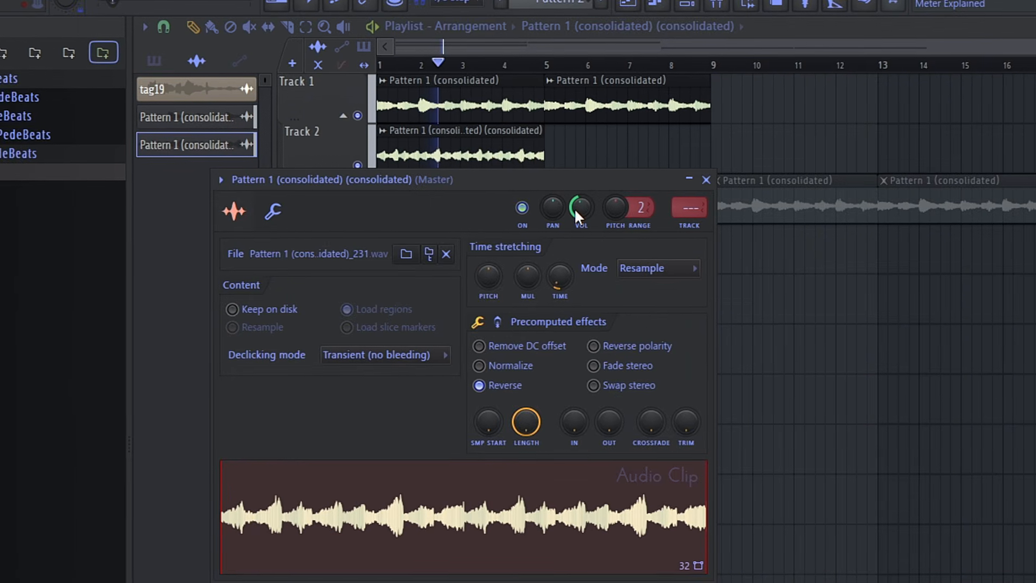
# - Shorten the reversed consolidated clip on Track 2 to two bars and play the arrangement
pyautogui.moveTo(694, 157); pyautogui.dragTo(526, 133)
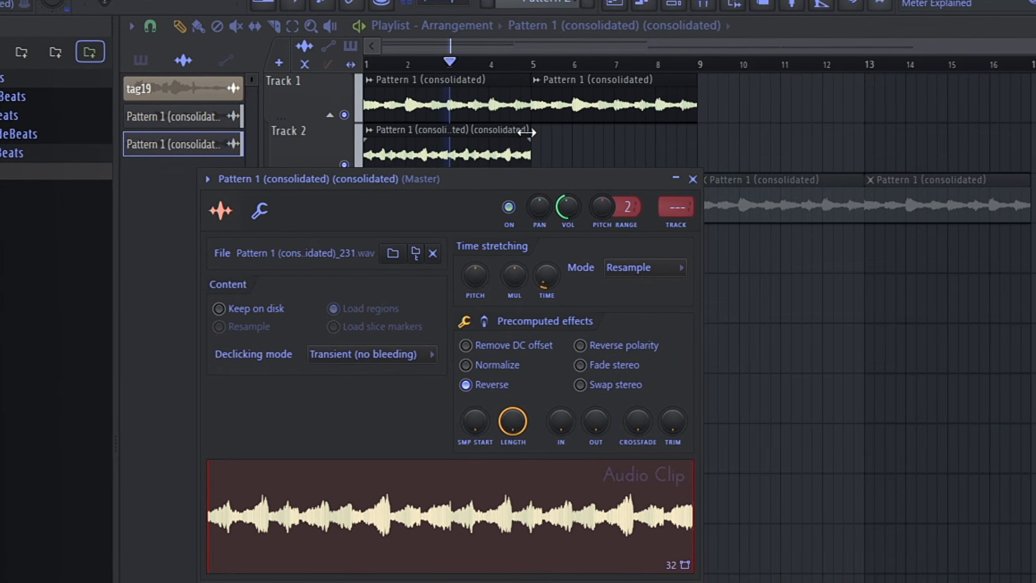
pyautogui.moveTo(526, 133); pyautogui.dragTo(448, 159)
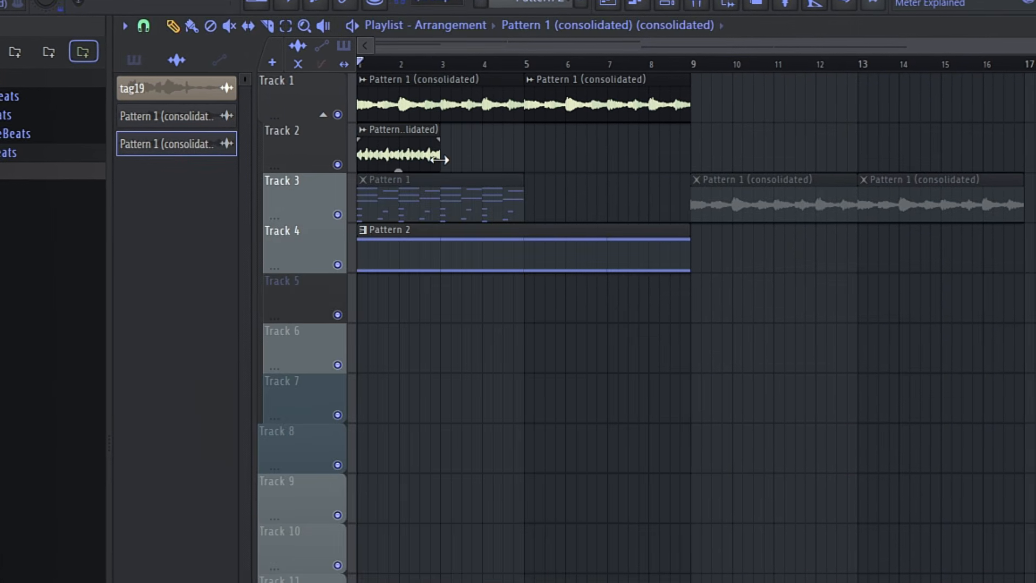
pyautogui.press('space')
# - Repeat the two-bar reversed clip three times along Track 2 so the copies run to bar 9
pyautogui.scroll(4, 459, 166)
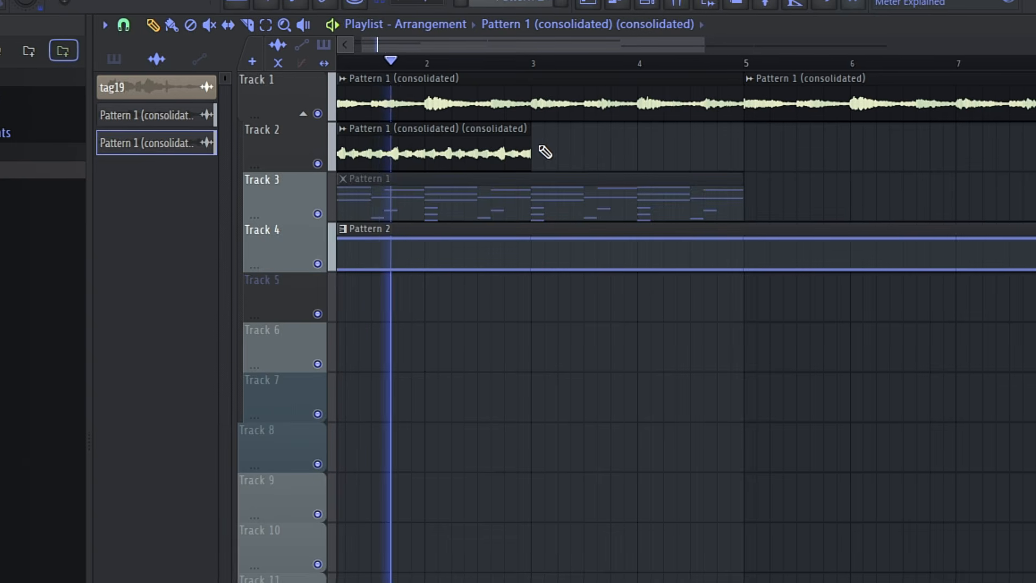
pyautogui.moveTo(543, 148); pyautogui.dragTo(507, 159)
pyautogui.hotkey('ctrl', 'b')
pyautogui.hotkey('ctrl', 'b')
pyautogui.hotkey('ctrl', 'b')
pyautogui.scroll(-2, 647, 178)
pyautogui.doubleClick(626, 139)
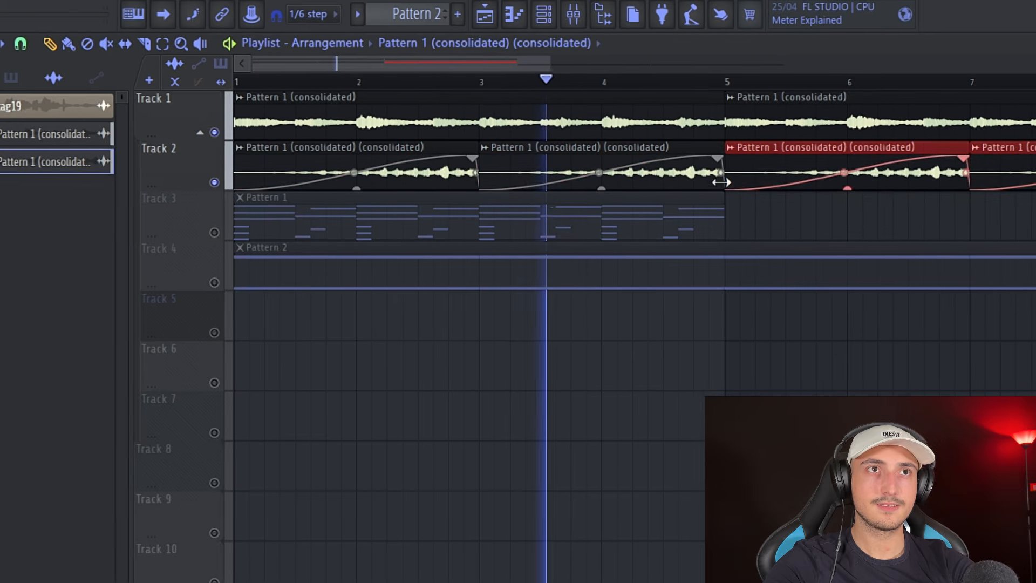
pyautogui.hotkey('shift', 'c')
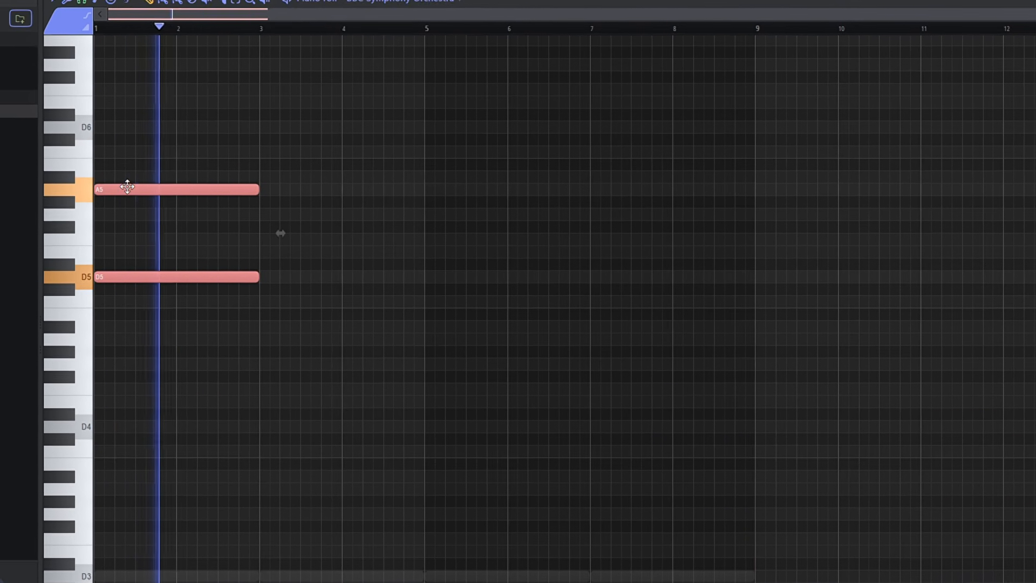
# - Copy the long A5 and D5 notes to make a short A#5 and D5 pair before bar 5, repeating the phrase to bar 9
pyautogui.moveTo(237, 329); pyautogui.dragTo(189, 166)
pyautogui.keyDown('ctrl'); pyautogui.click(186, 167); pyautogui.keyUp('ctrl')
pyautogui.moveTo(218, 337); pyautogui.dragTo(161, 142)
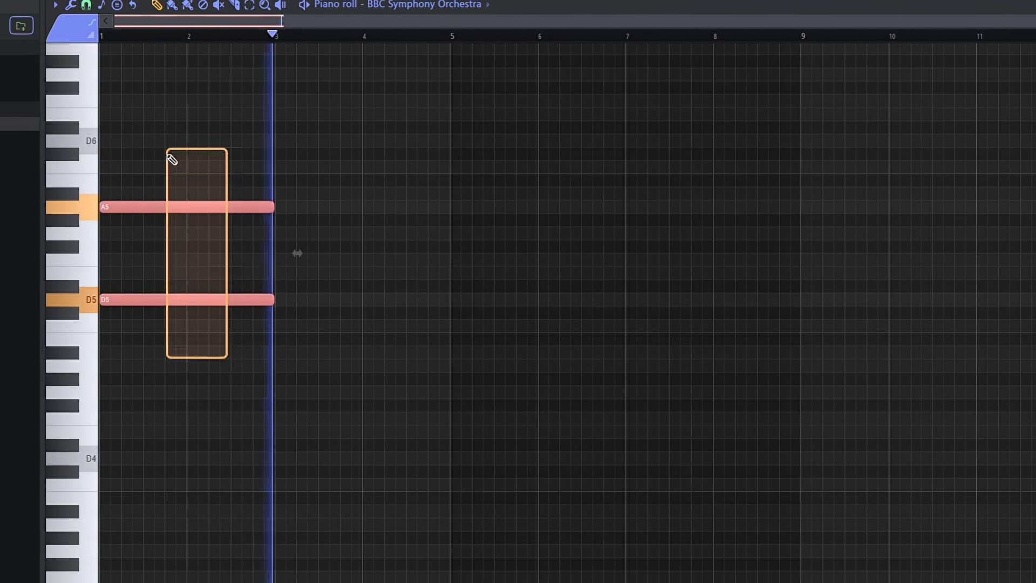
pyautogui.moveTo(153, 211); pyautogui.dragTo(467, 267)
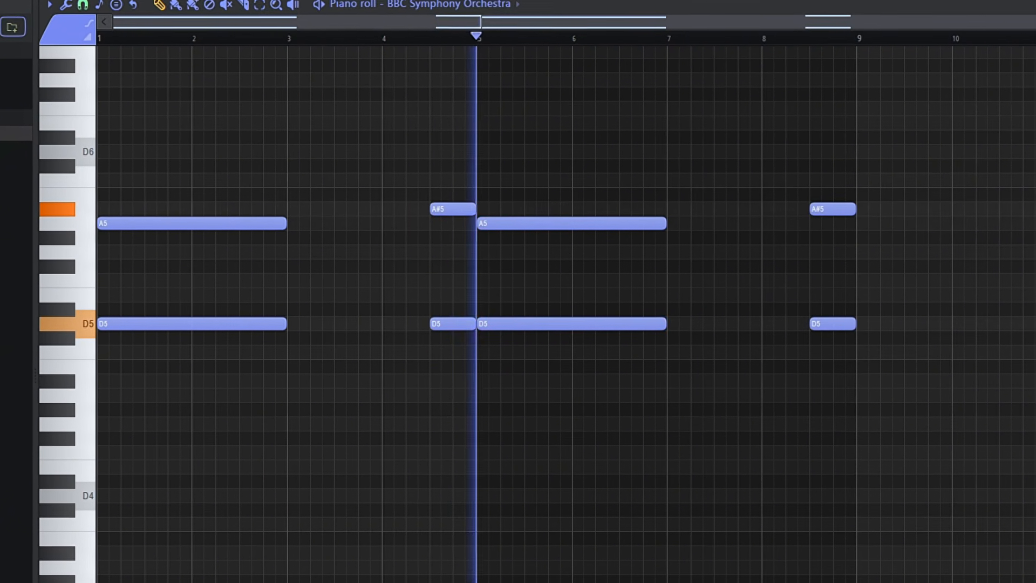
# - Add a response layer on another channel with an A5 note from bar 3 to the middle of bar 4
pyautogui.press('F6')
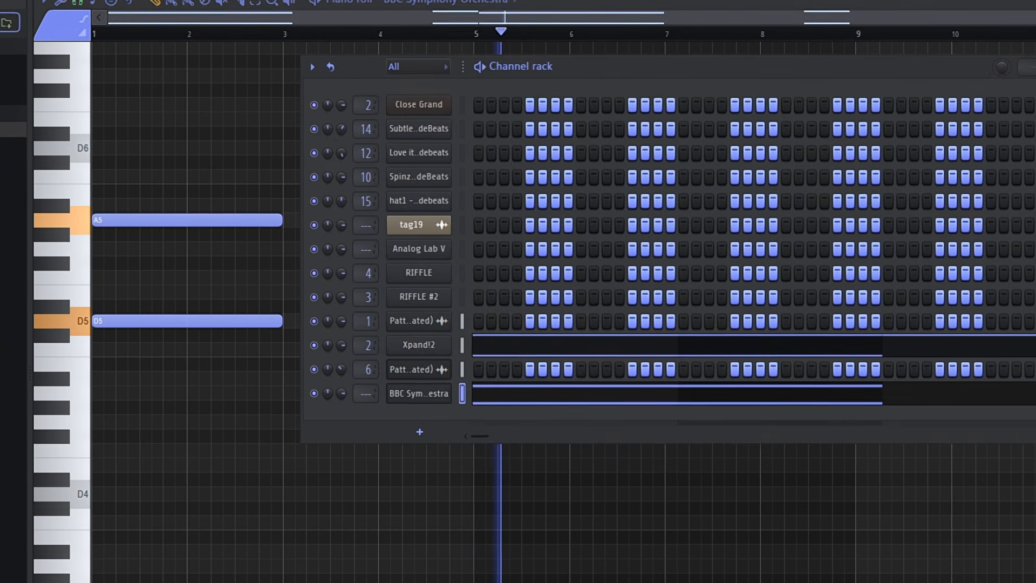
pyautogui.moveTo(337, 391); pyautogui.dragTo(362, 375)
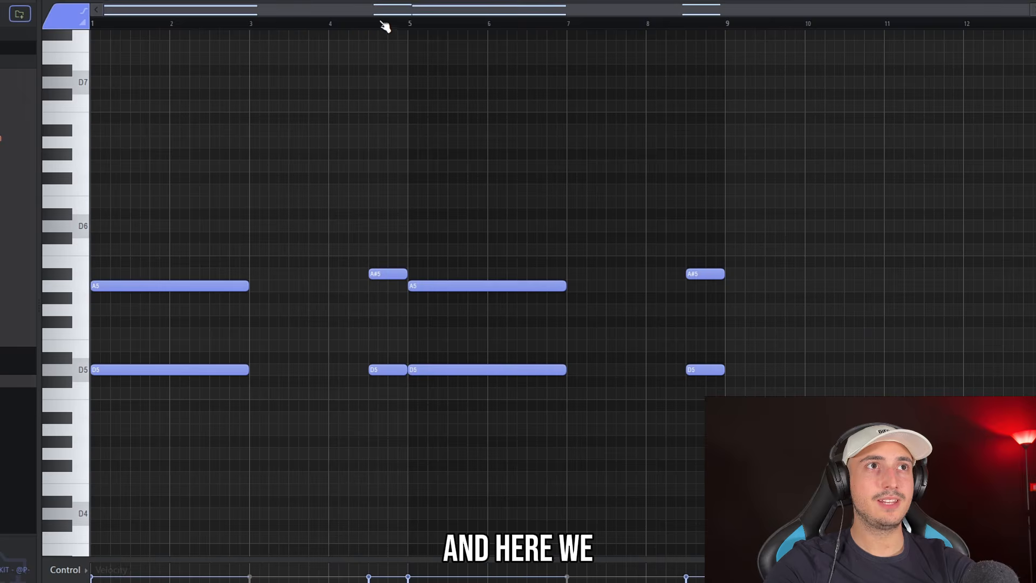
pyautogui.moveTo(357, 33); pyautogui.dragTo(268, 42)
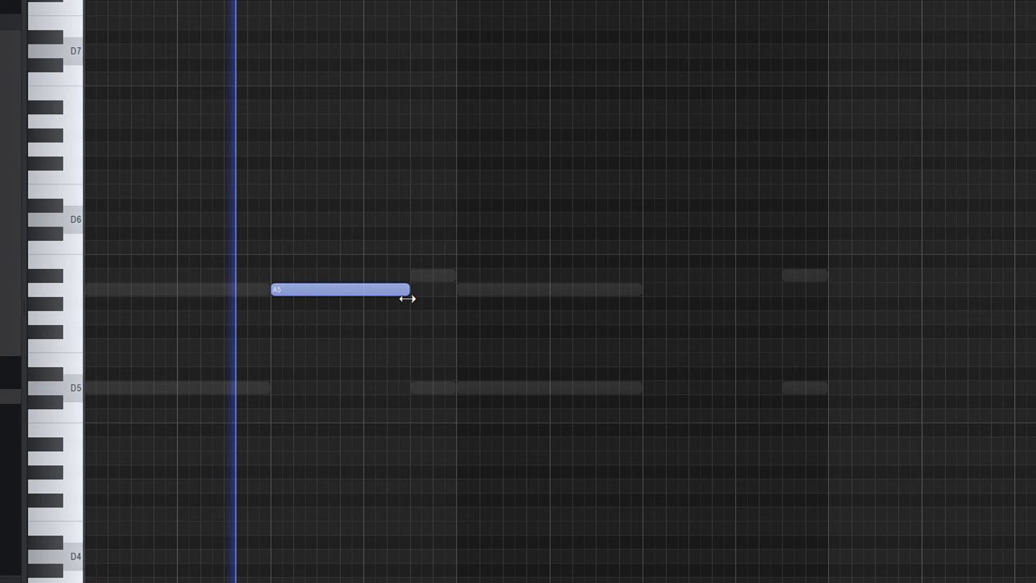
# - Repeat the A5 response note from bar 7 to the middle of bar 8 and play the layered melody
pyautogui.click(689, 290)
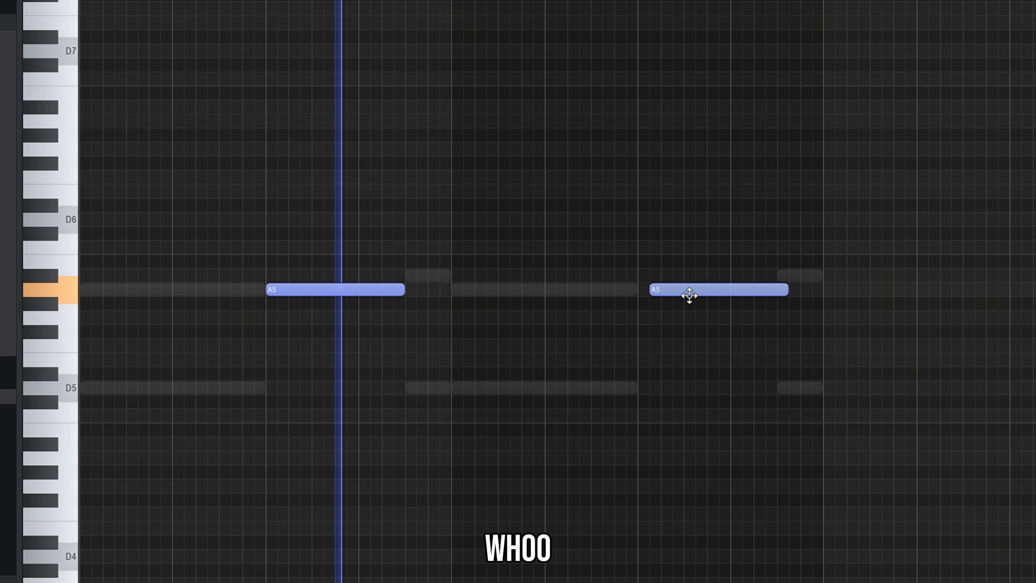
pyautogui.moveTo(987, 464); pyautogui.dragTo(106, 162)
pyautogui.rightClick(843, 396)
pyautogui.moveTo(972, 407); pyautogui.dragTo(2, 116)
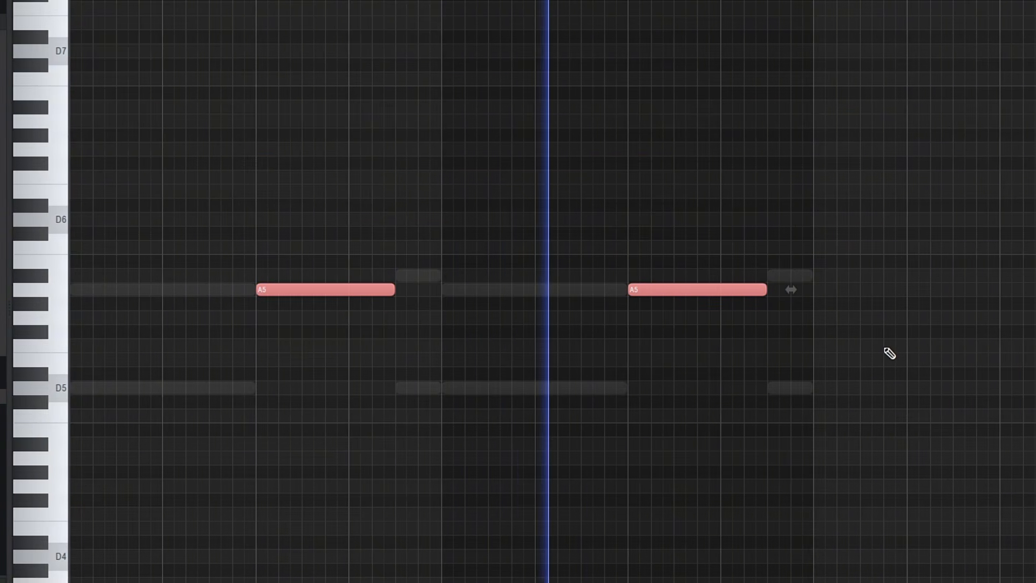
pyautogui.rightClick(889, 342)
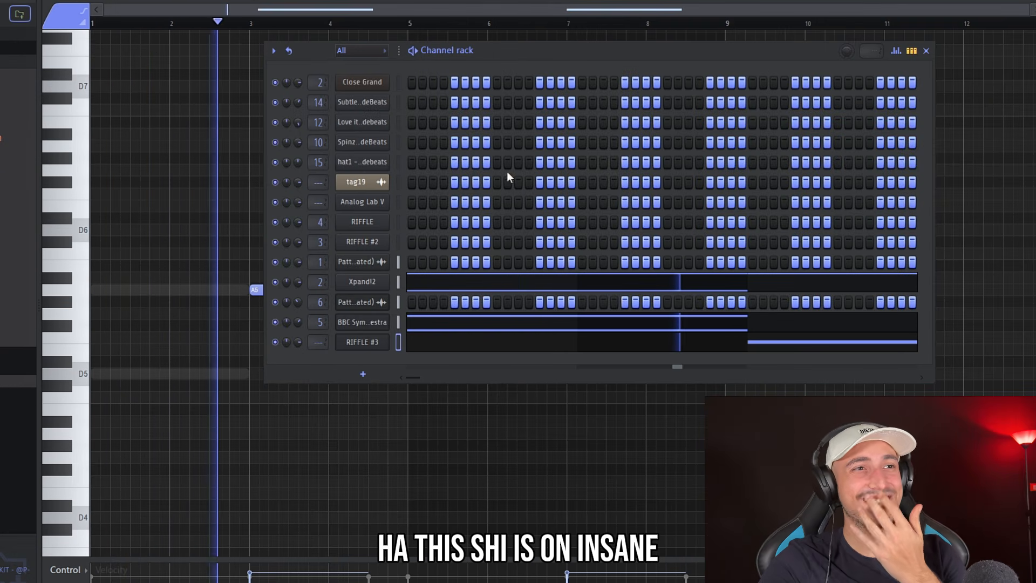
pyautogui.press('F6')
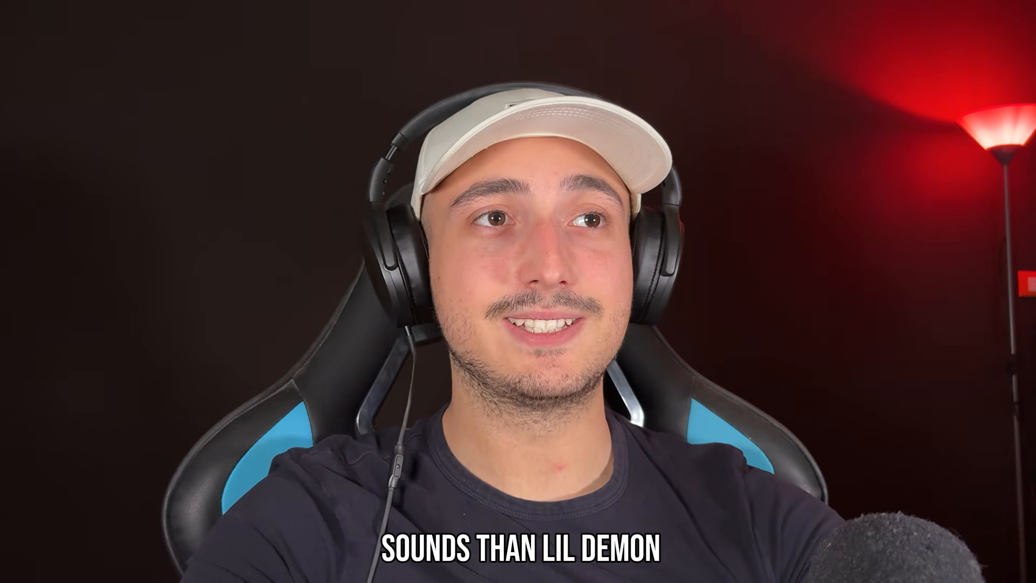
pyautogui.press('space')
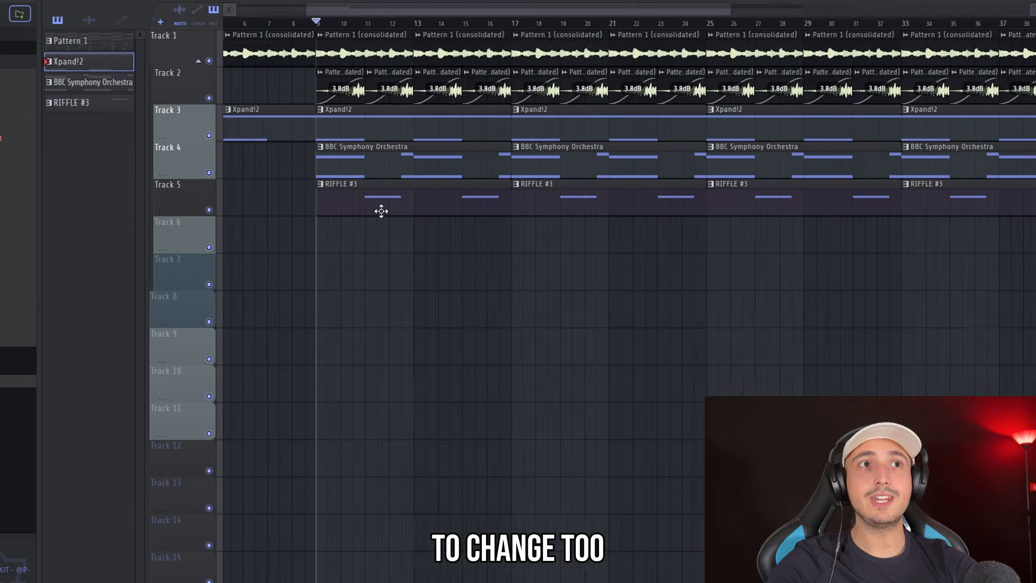
# - Remove the BBC Symphony Orchestra and RIFFLE #3 clips from bars 9 to 17 and the reversed Track 2 clips after bar 17
pyautogui.moveTo(572, 11); pyautogui.dragTo(503, 11)
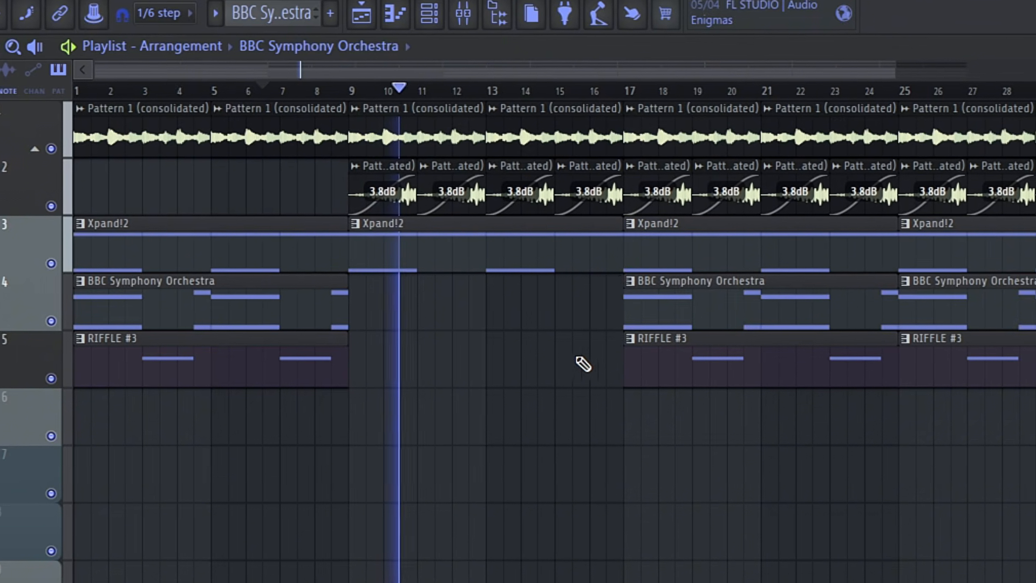
pyautogui.moveTo(574, 157); pyautogui.dragTo(259, 208)
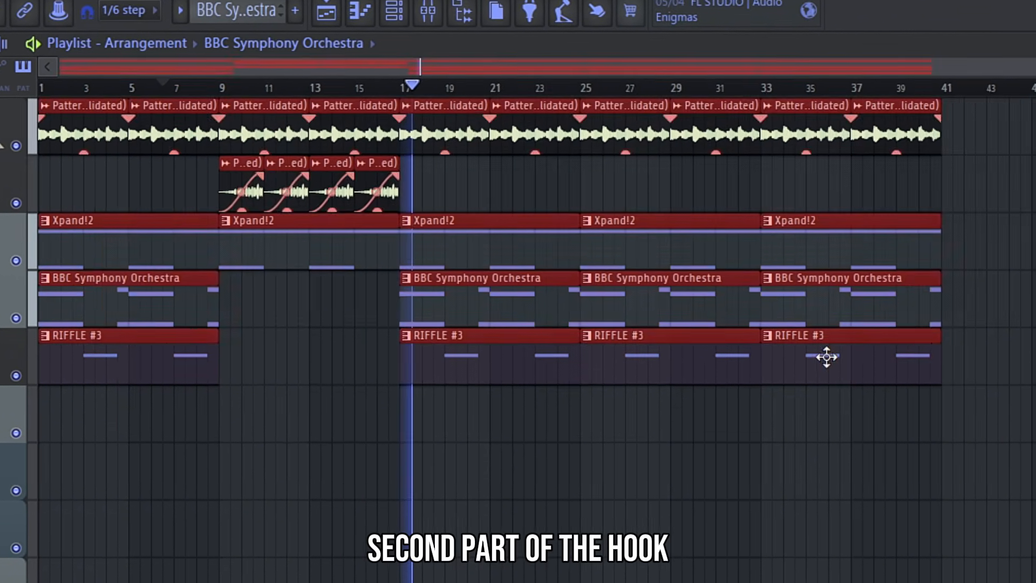
pyautogui.keyDown('ctrl'); pyautogui.click(696, 450); pyautogui.keyUp('ctrl')
# - Delete the BBC Symphony Orchestra and RIFFLE #3 clips from bar 25 onward
pyautogui.scroll(3, 523, 328)
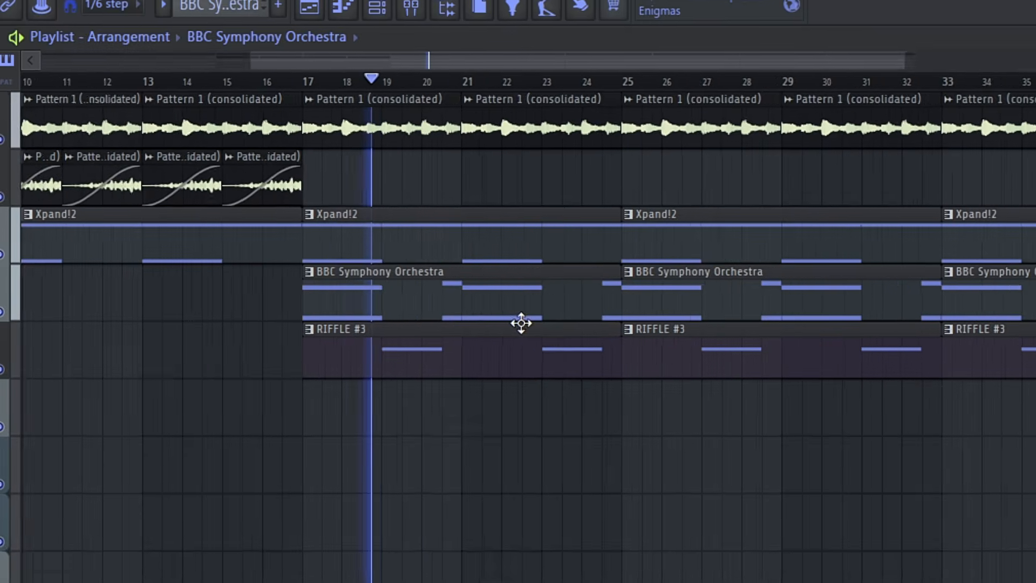
pyautogui.scroll(-2, 520, 323)
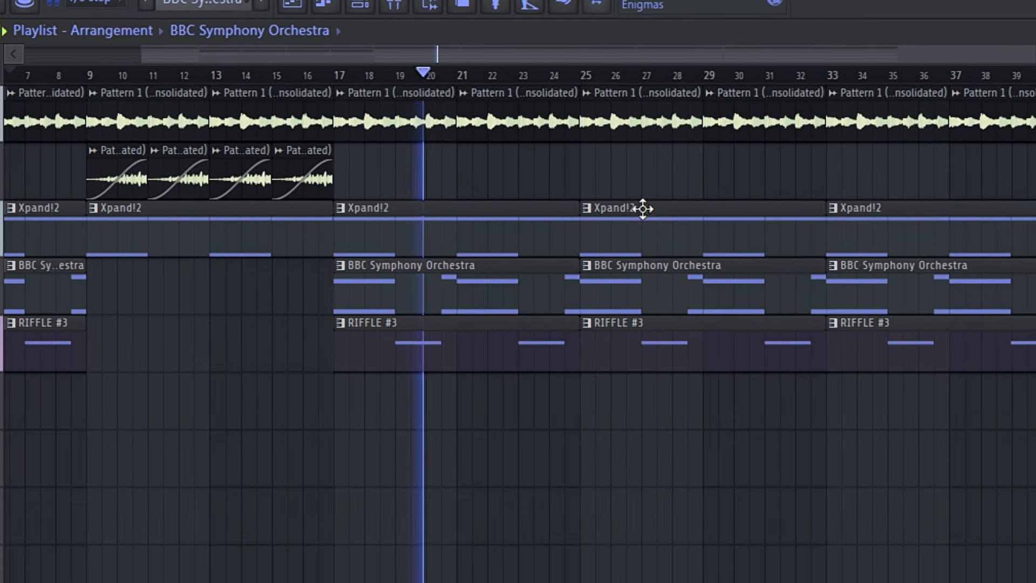
pyautogui.rightClick(671, 280)
pyautogui.rightClick(688, 340)
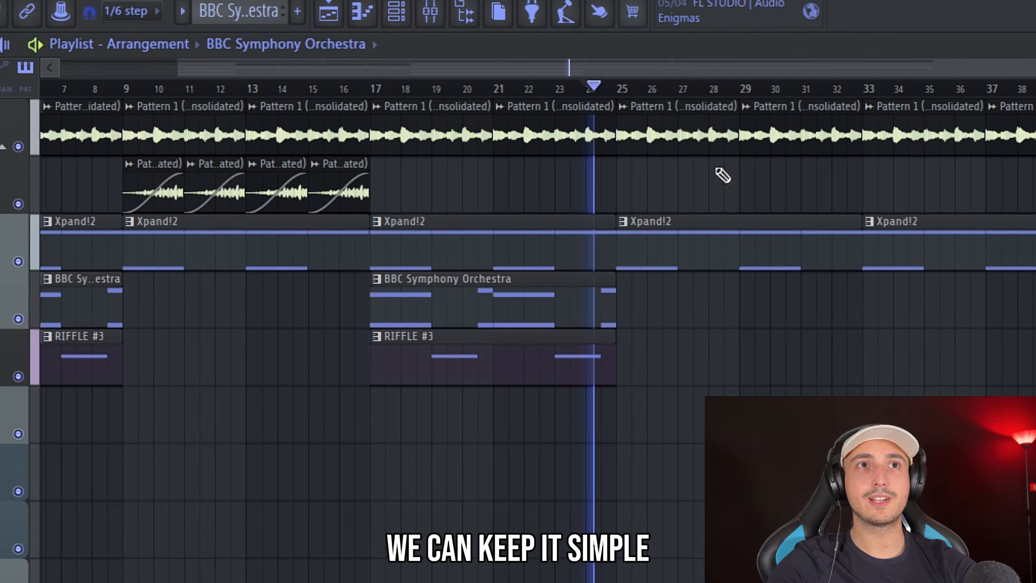
# - Make the consolidated Pattern 1 clips from bar 25 onward unique and delete the Xpand!2 clips over the same bars
pyautogui.rightClick(626, 116)
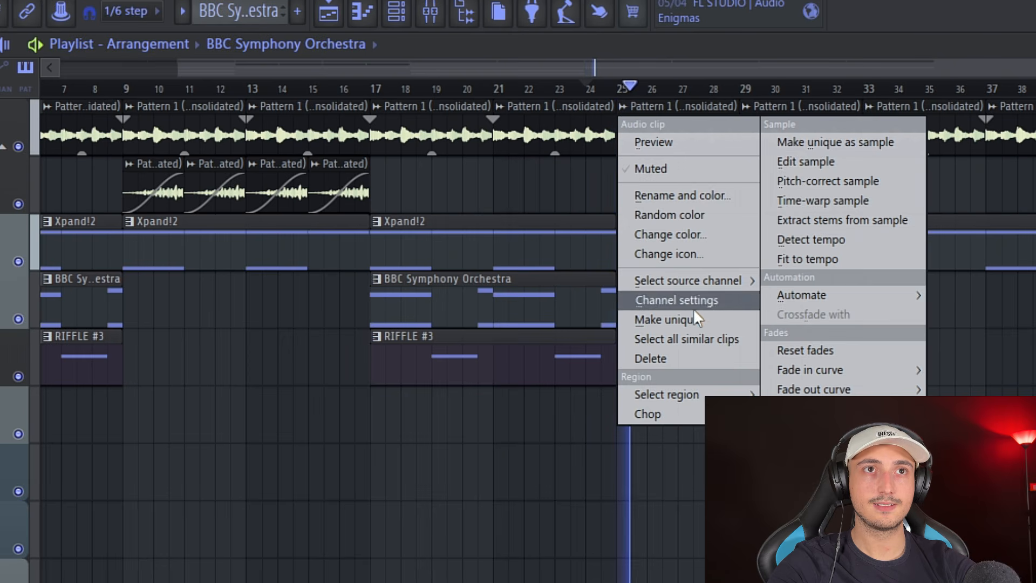
pyautogui.click(675, 319)
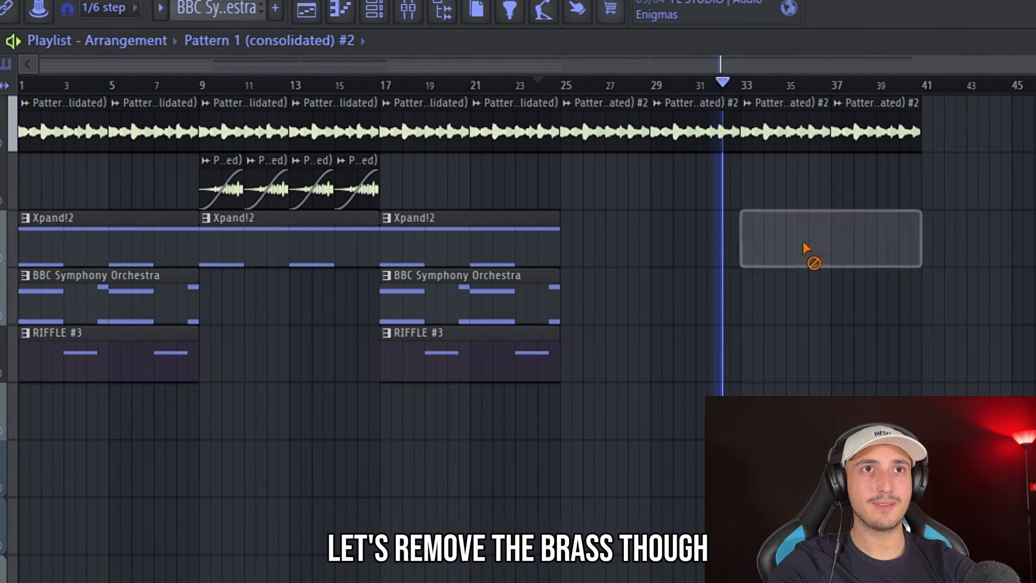
pyautogui.rightClick(824, 256)
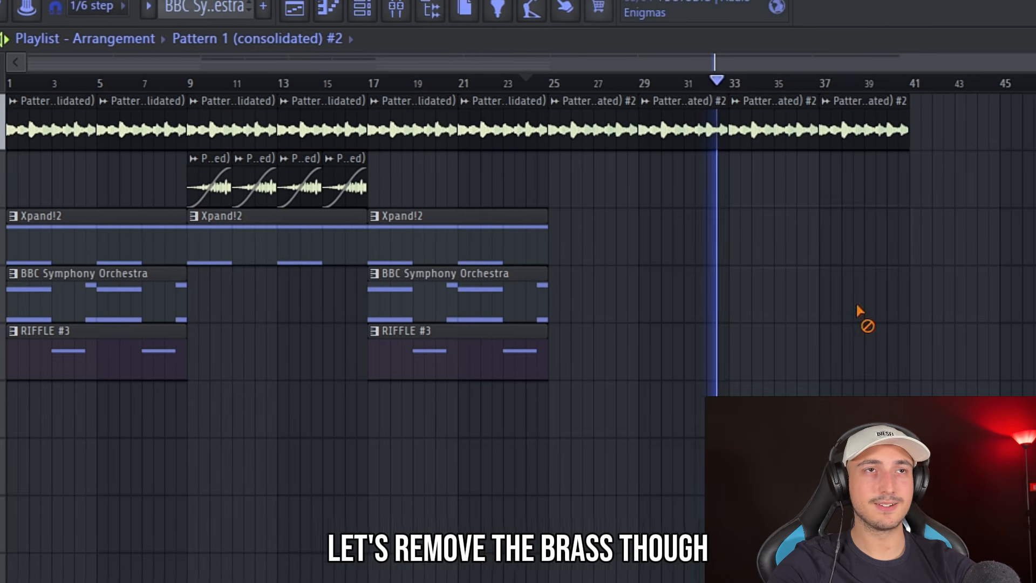
pyautogui.rightClick(912, 264)
# - Copy the BBC Symphony Orchestra and RIFFLE #3 clips from bar 17 to bar 33 on Tracks 4 and 5
pyautogui.moveTo(459, 280); pyautogui.dragTo(775, 300)
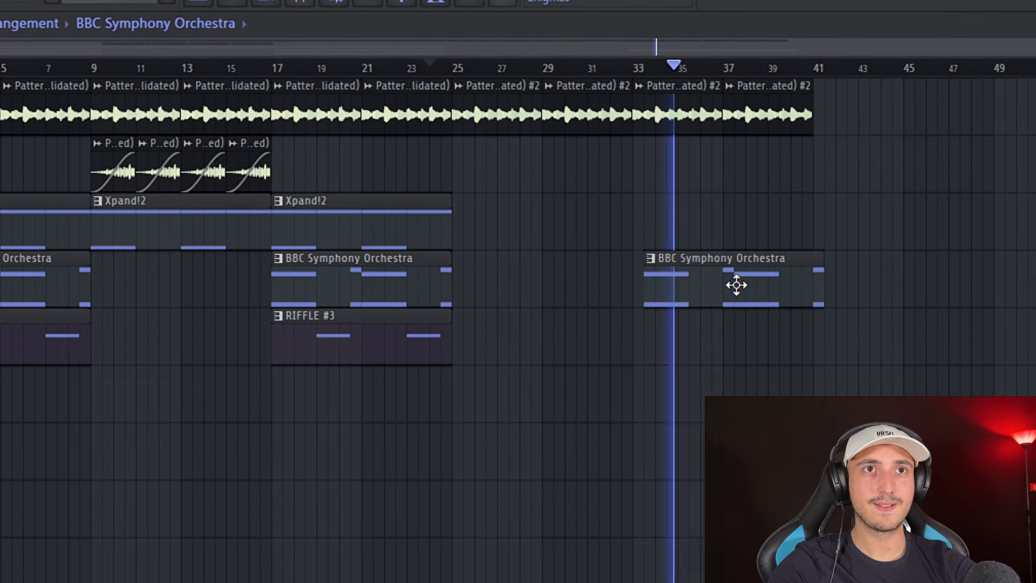
pyautogui.scroll(3, 749, 294)
pyautogui.scroll(-3, 698, 287)
pyautogui.moveTo(324, 313); pyautogui.dragTo(679, 295)
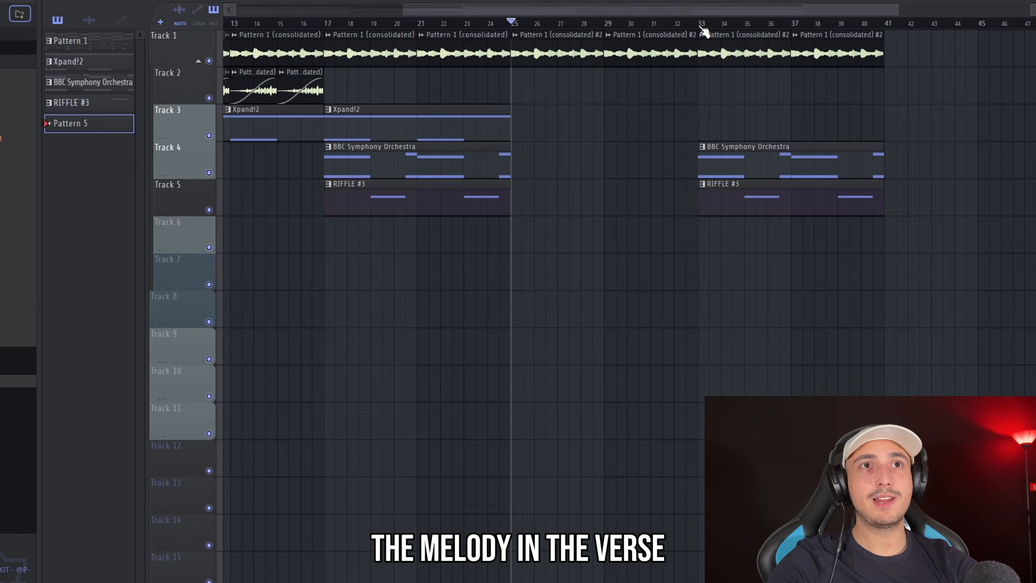
pyautogui.moveTo(511, 24); pyautogui.dragTo(700, 27)
pyautogui.scroll(-3, 680, 32)
pyautogui.rightClick(661, 25)
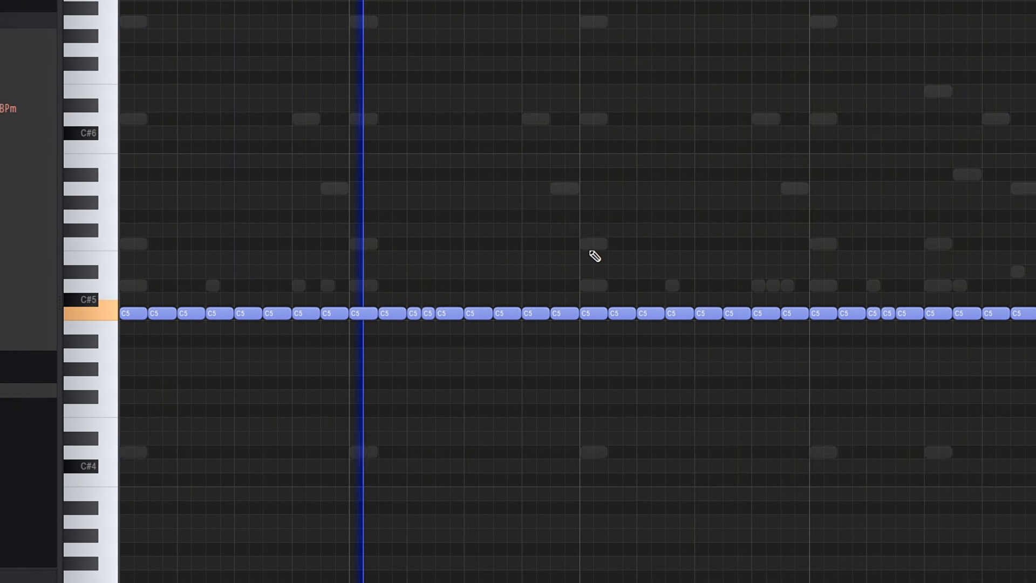
# - Examine the hi-hat, clap and hat1 note patterns in the reference beat's drums
pyautogui.press('F6')
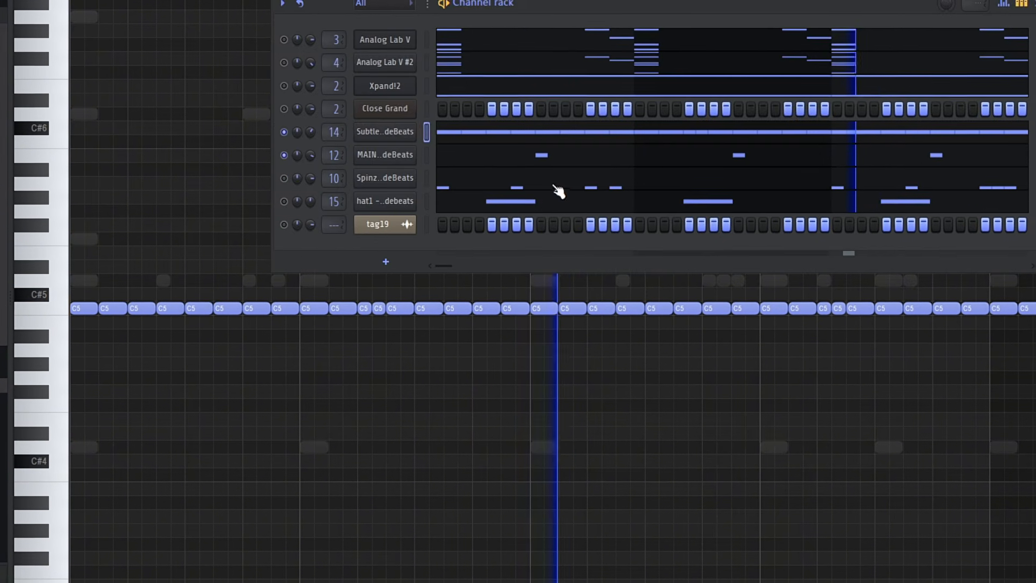
pyautogui.click(444, 156)
pyautogui.scroll(-3, 766, 400)
pyautogui.moveTo(985, 352); pyautogui.dragTo(723, 281)
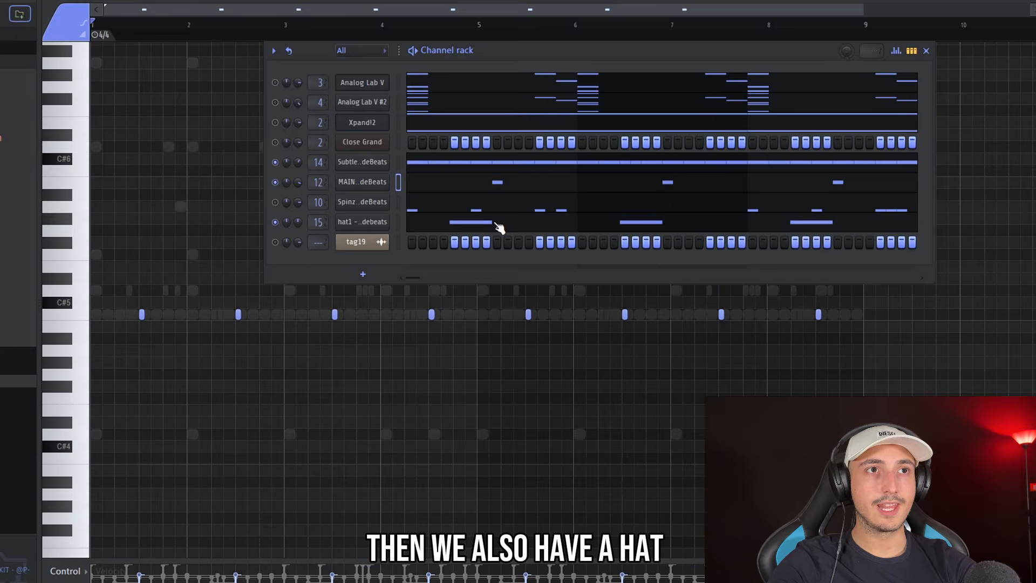
pyautogui.click(496, 224)
pyautogui.scroll(3, 122, 316)
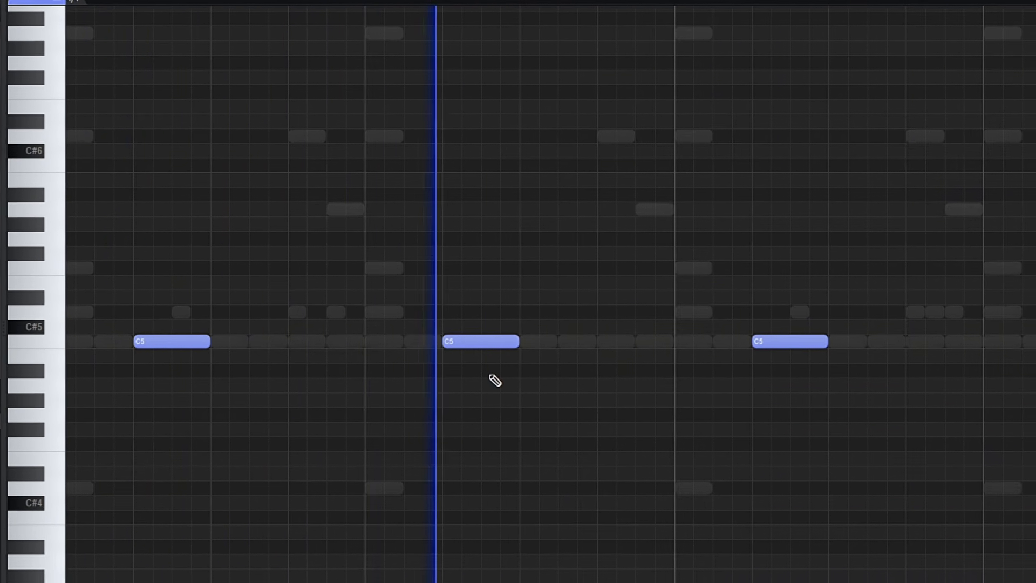
pyautogui.scroll(-3, 486, 377)
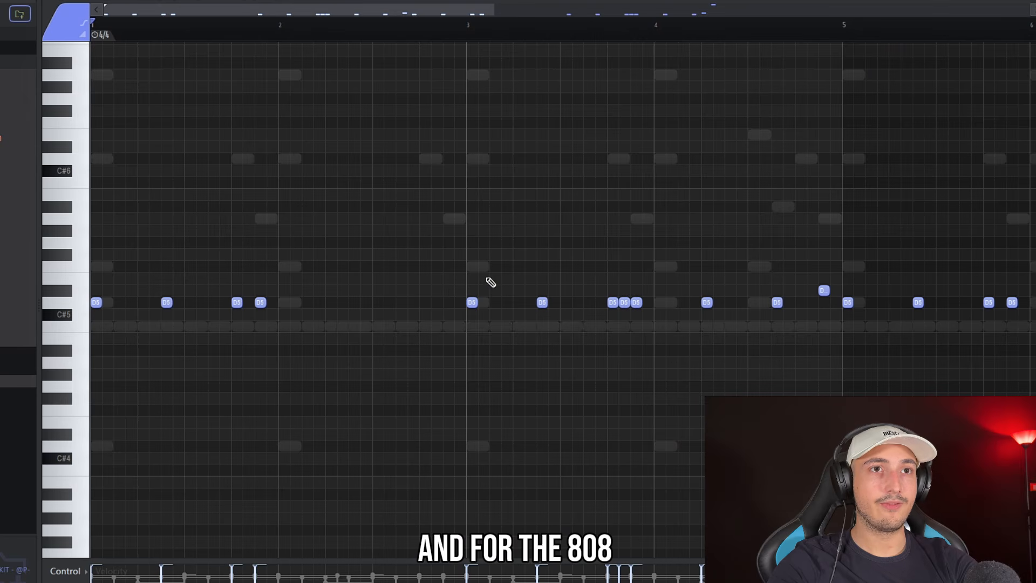
# - Examine the reference beat's 808 pattern, comparing its repeated D5 phrase with the note variations before bars 5 and 9
pyautogui.scroll(-3, 104, 402)
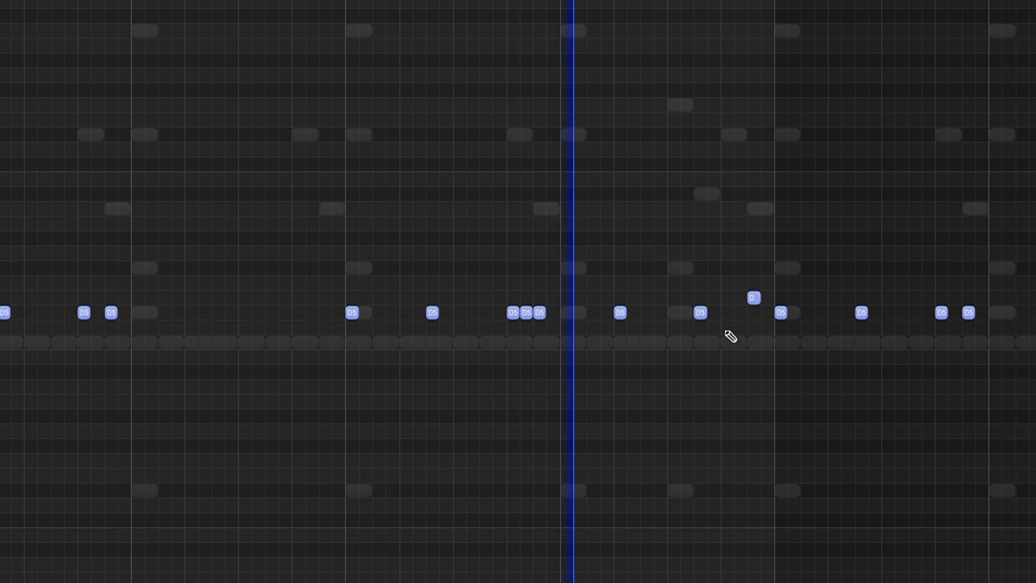
pyautogui.scroll(-1, 715, 330)
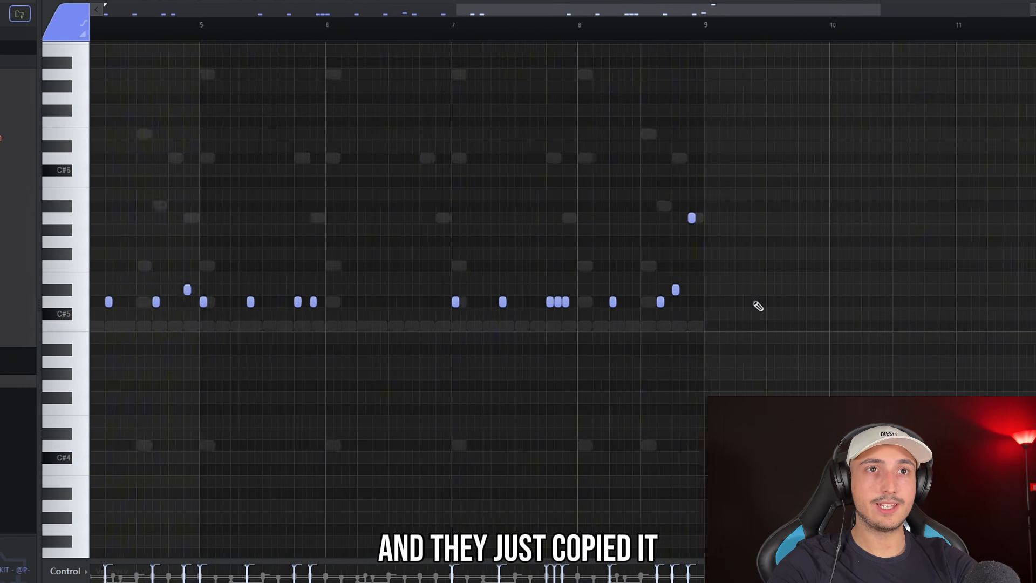
pyautogui.scroll(3, 690, 285)
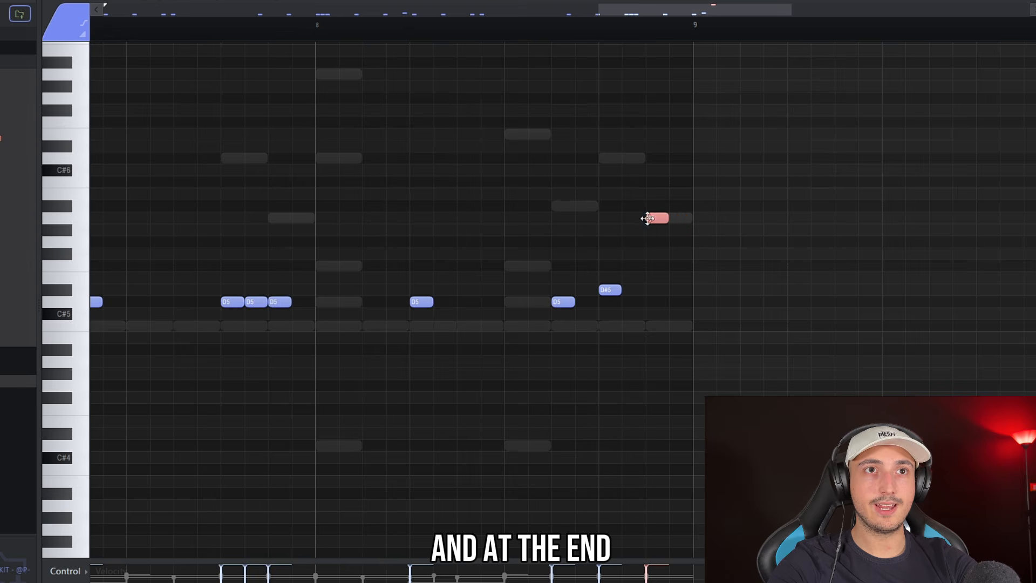
pyautogui.scroll(-2, 648, 218)
pyautogui.scroll(-3, 784, 302)
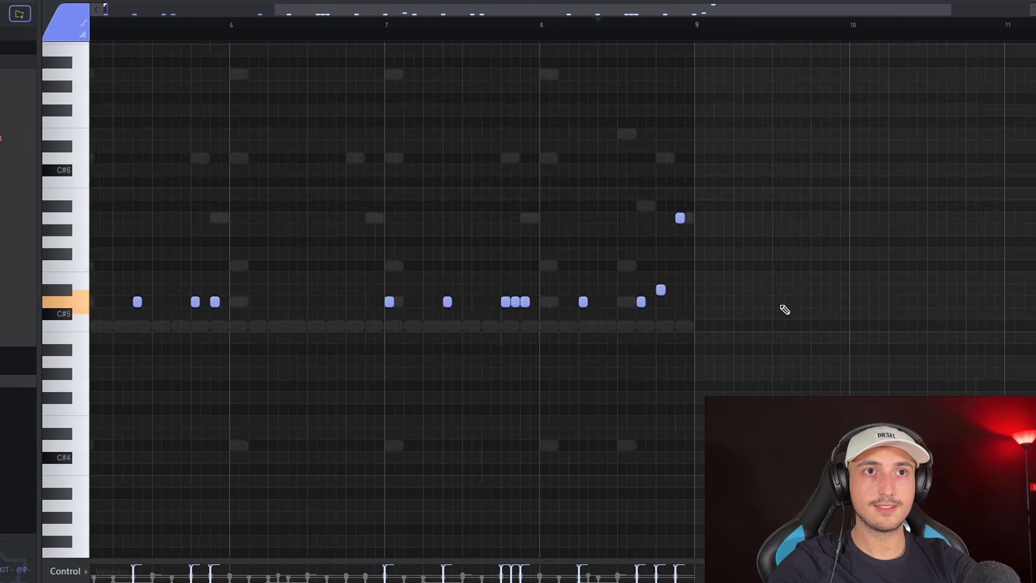
pyautogui.scroll(4, 749, 219)
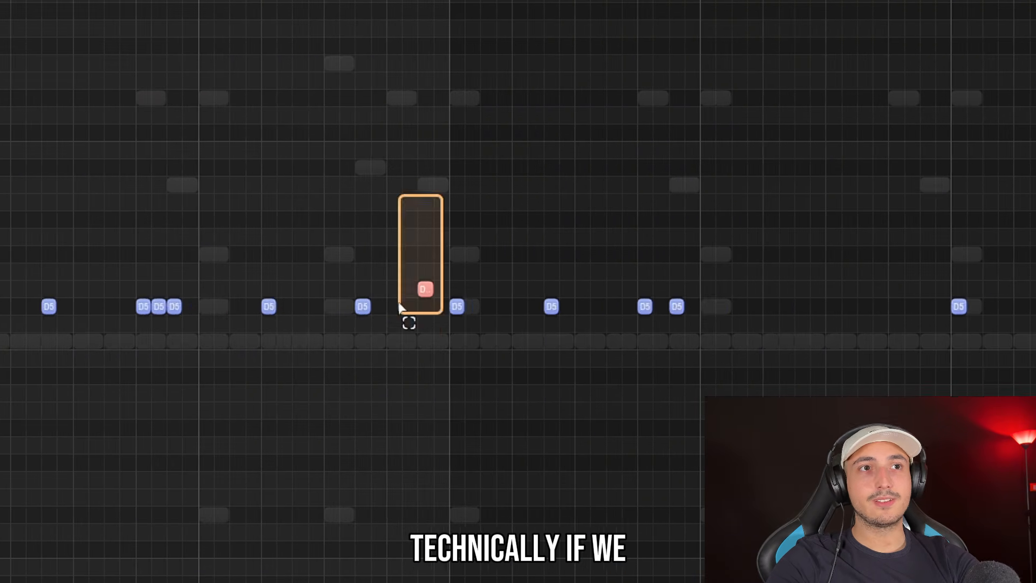
pyautogui.scroll(-2, 597, 239)
pyautogui.scroll(4, 458, 282)
pyautogui.scroll(1, 516, 290)
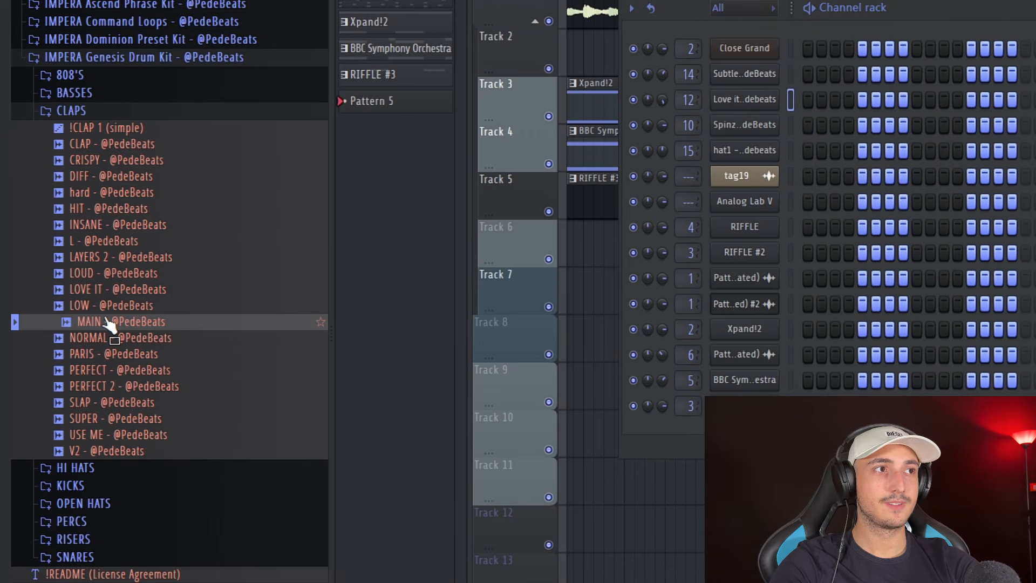
# - Replace the channel 12 clap with the MAIN sample and give it one C5 hit in the middle of each of eight bars
pyautogui.moveTo(174, 324); pyautogui.dragTo(742, 105)
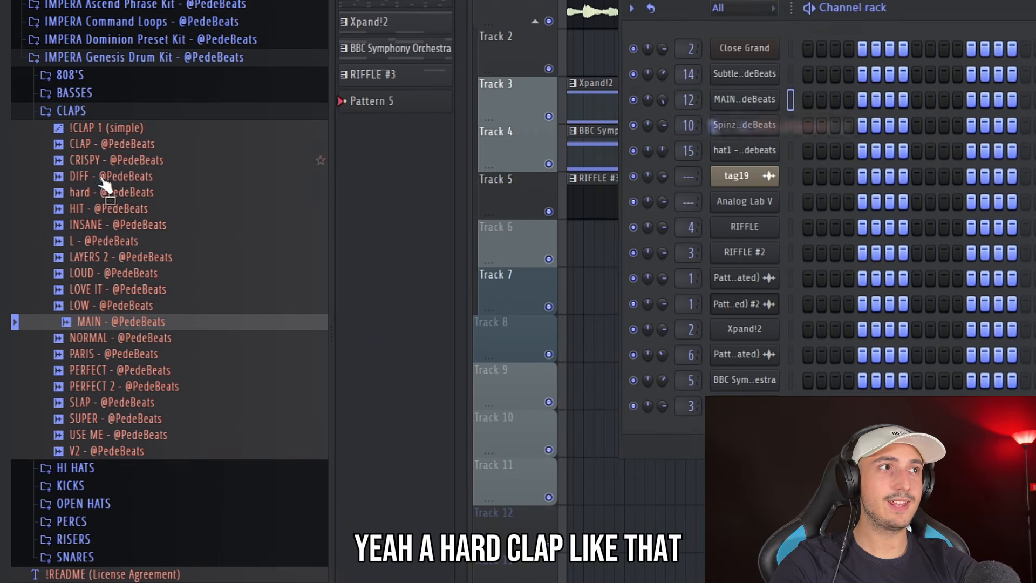
pyautogui.doubleClick(477, 109)
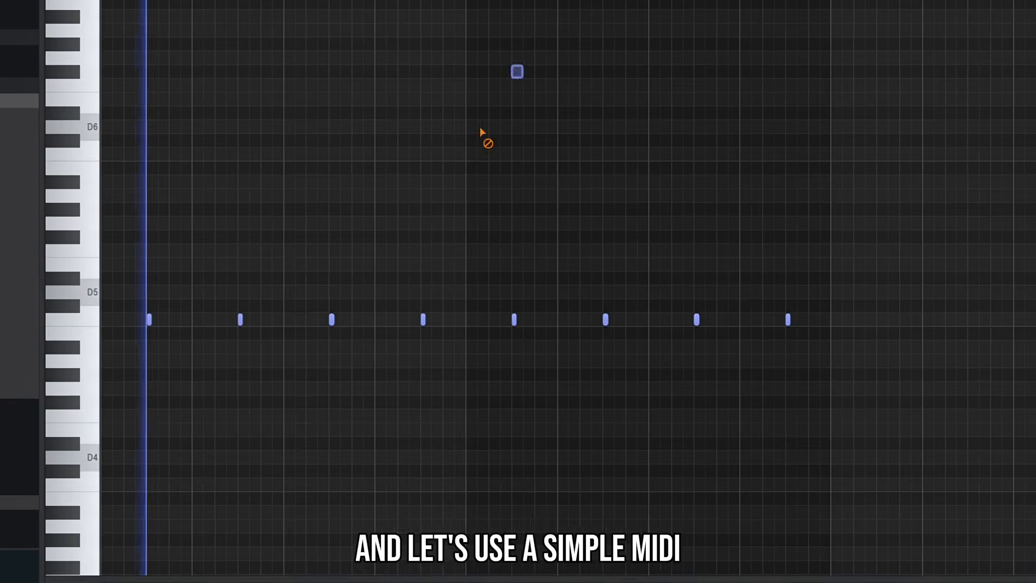
pyautogui.rightClick(477, 105)
pyautogui.moveTo(751, 356); pyautogui.dragTo(119, 193)
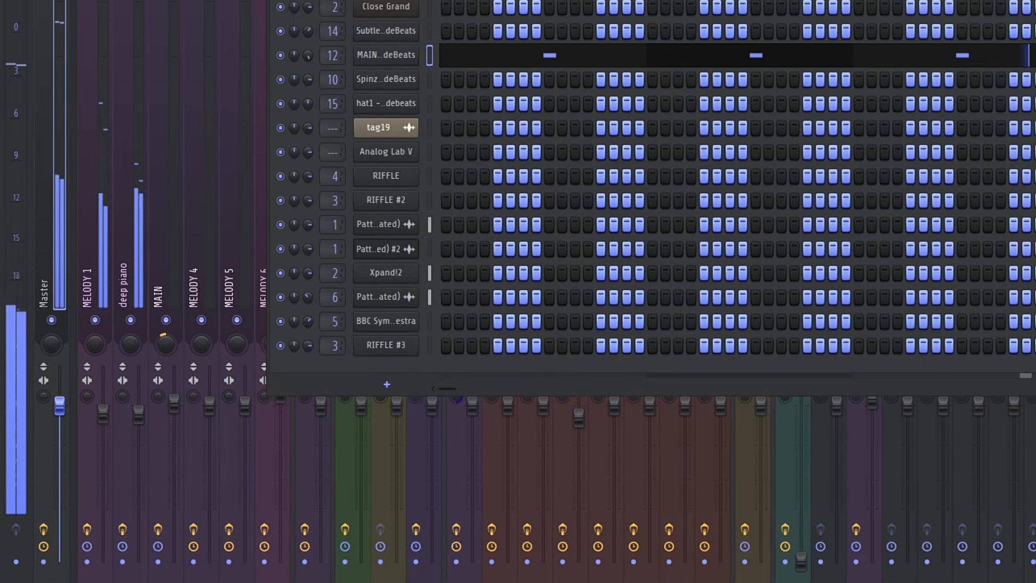
# - Replace the channel 14 hi-hat with the IN LOVE sample and fill its pattern with C5 hits on every eighth note
pyautogui.moveTo(128, 302); pyautogui.dragTo(740, 73)
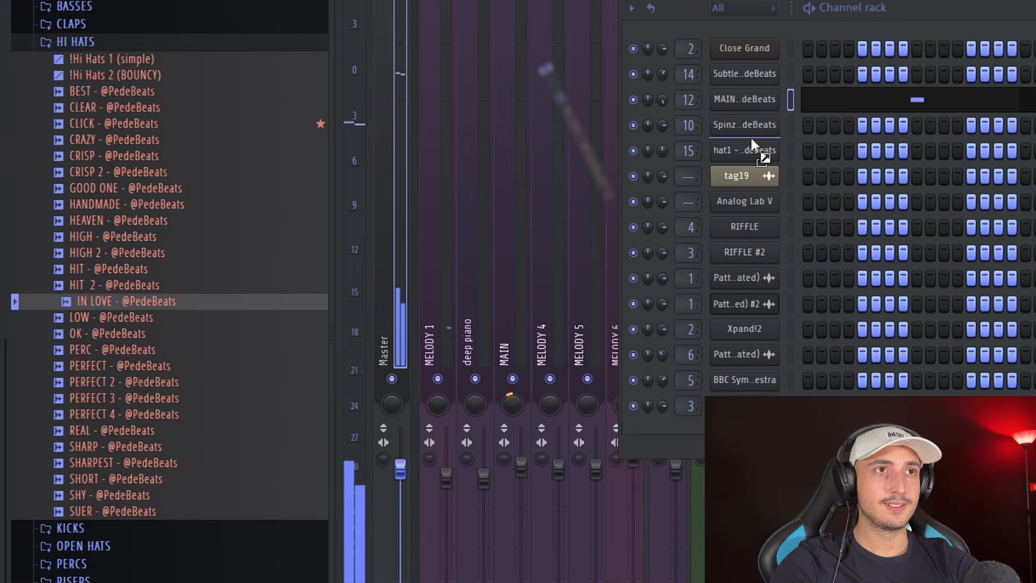
pyautogui.rightClick(740, 73)
pyautogui.click(537, 170)
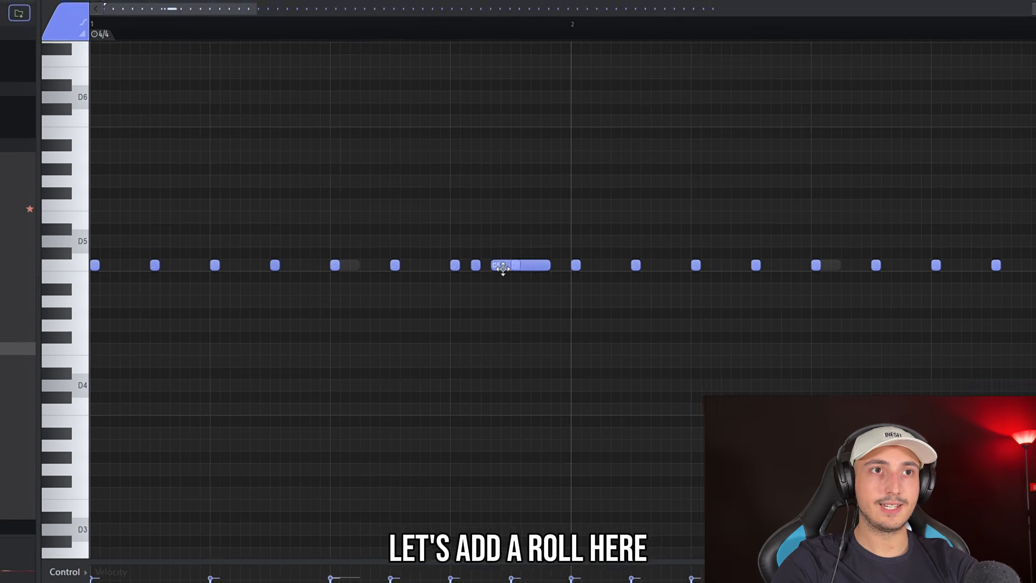
# - Add a four-hit C5 hi-hat roll near the end of bar 1 and a faster four-hit roll near the end of bar 2
pyautogui.click(502, 267)
pyautogui.press('space')
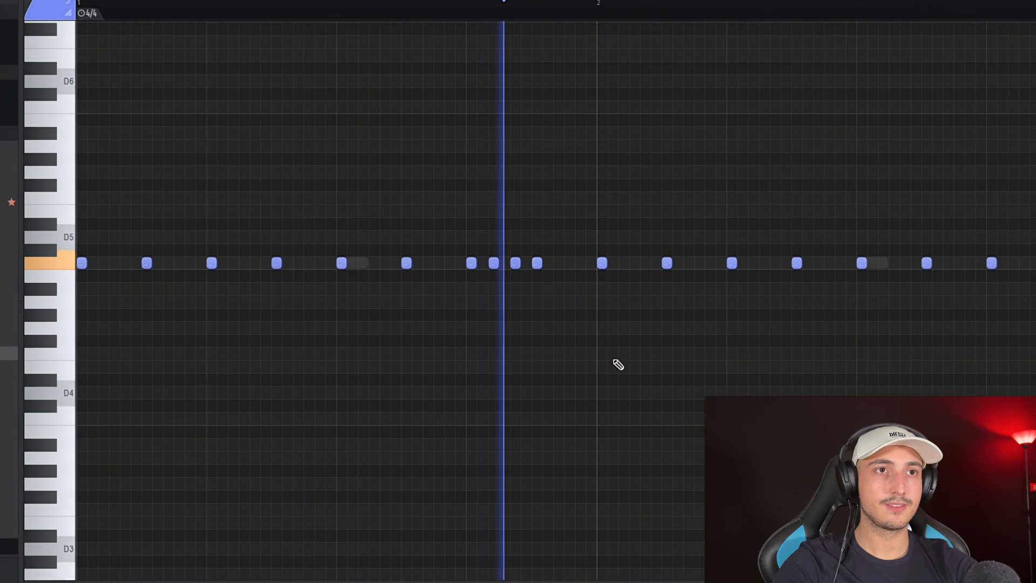
pyautogui.scroll(-5, 617, 373)
pyautogui.scroll(3, 451, 326)
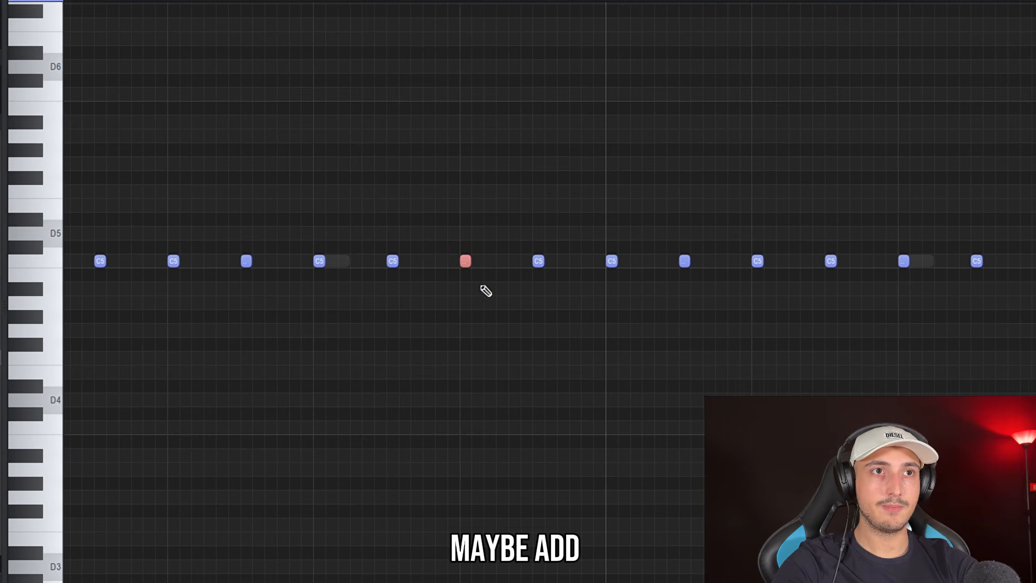
pyautogui.click(476, 260)
pyautogui.click(488, 261)
pyautogui.click(500, 260)
pyautogui.scroll(-4, 495, 335)
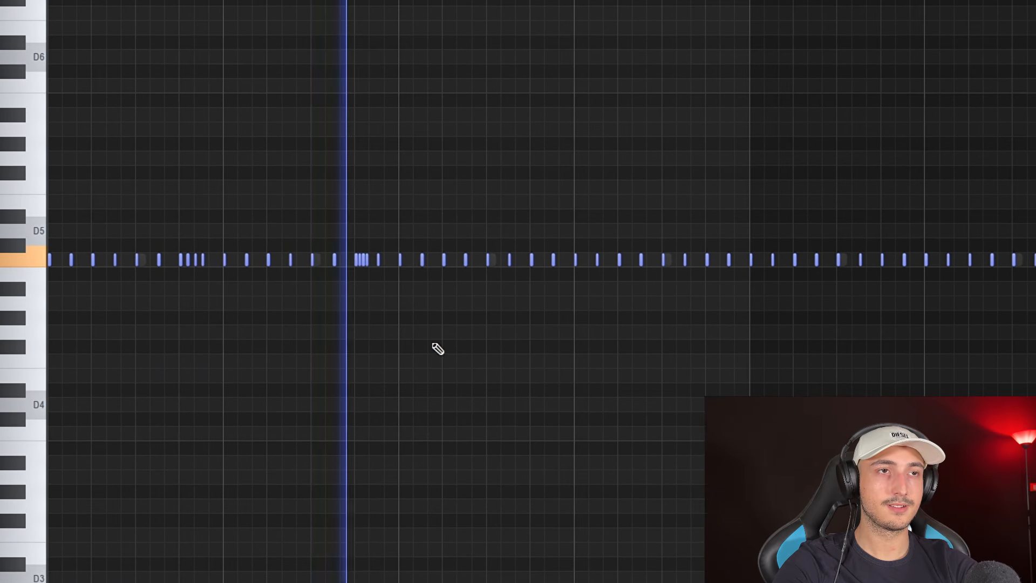
# - Repeat the two-bar IN LOVE hi-hat pattern with its rolls across the eight bars
pyautogui.scroll(-3, 434, 346)
pyautogui.moveTo(999, 335); pyautogui.dragTo(241, 158)
pyautogui.scroll(-3, 58, 259)
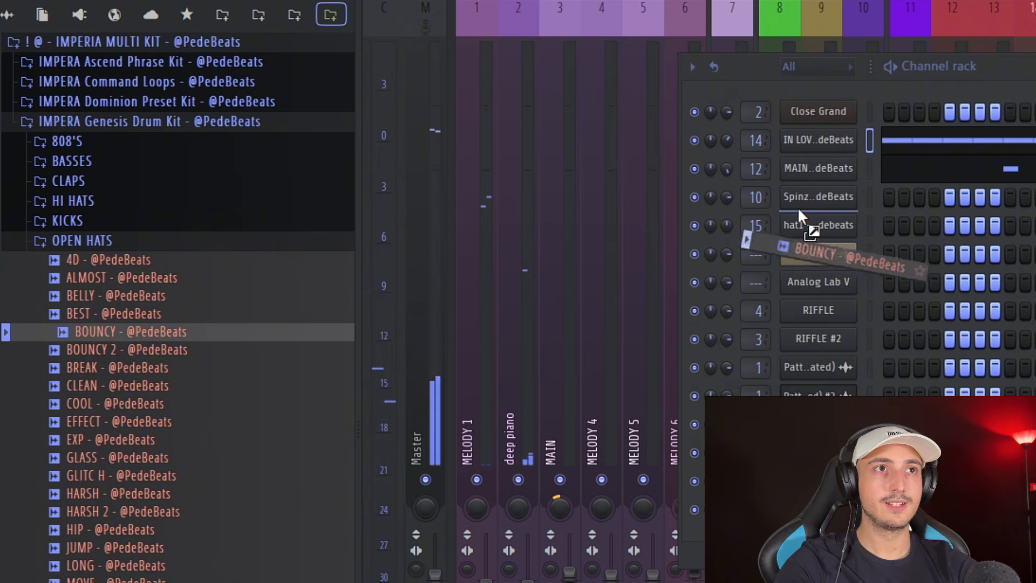
# - Replace the channel 15 open hat with the BOUNCY sample and keep one C5 hit at beat 3.5 of bars 1 and 2
pyautogui.moveTo(797, 206); pyautogui.dragTo(801, 233)
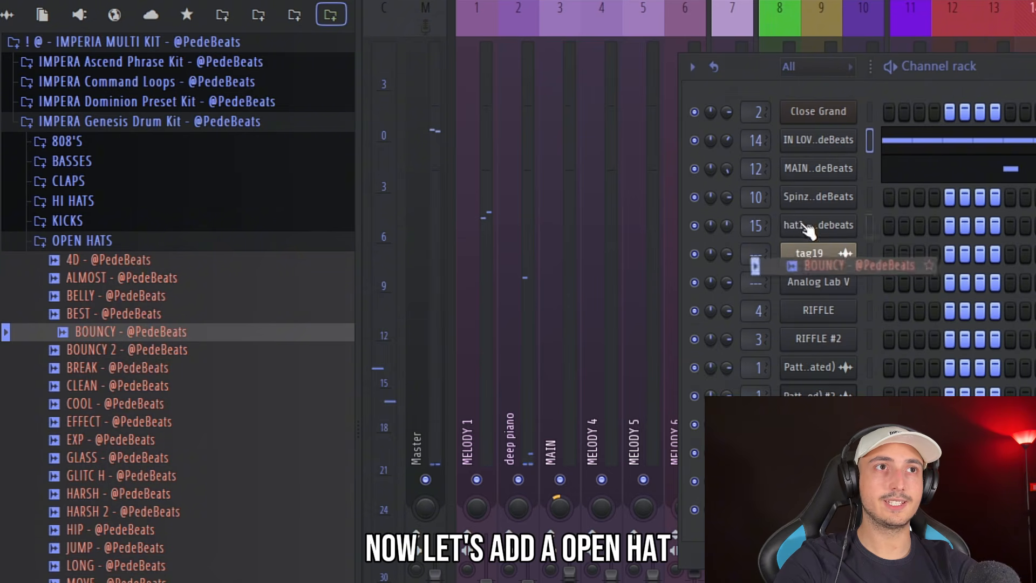
pyautogui.rightClick(863, 221)
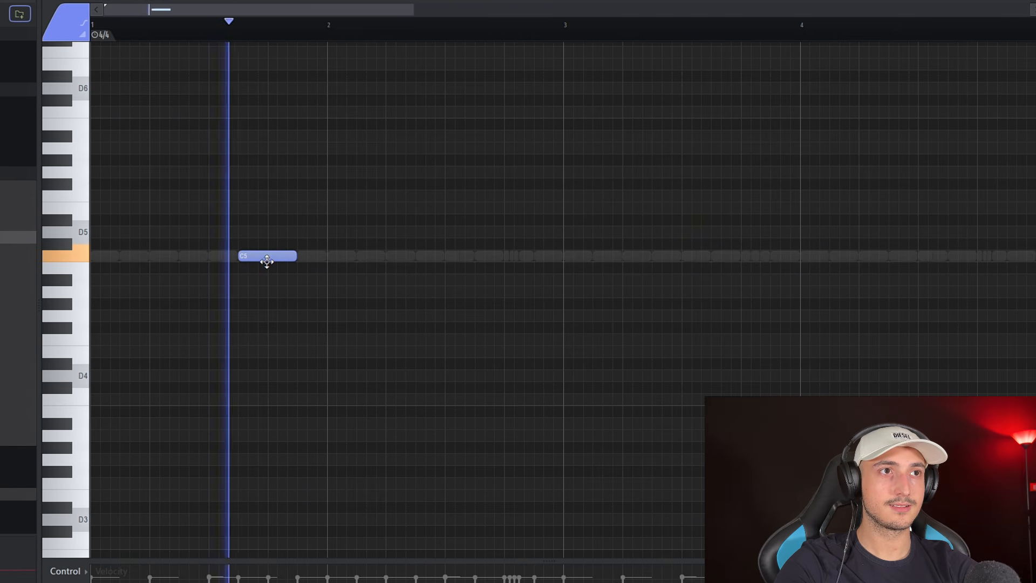
pyautogui.click(777, 257)
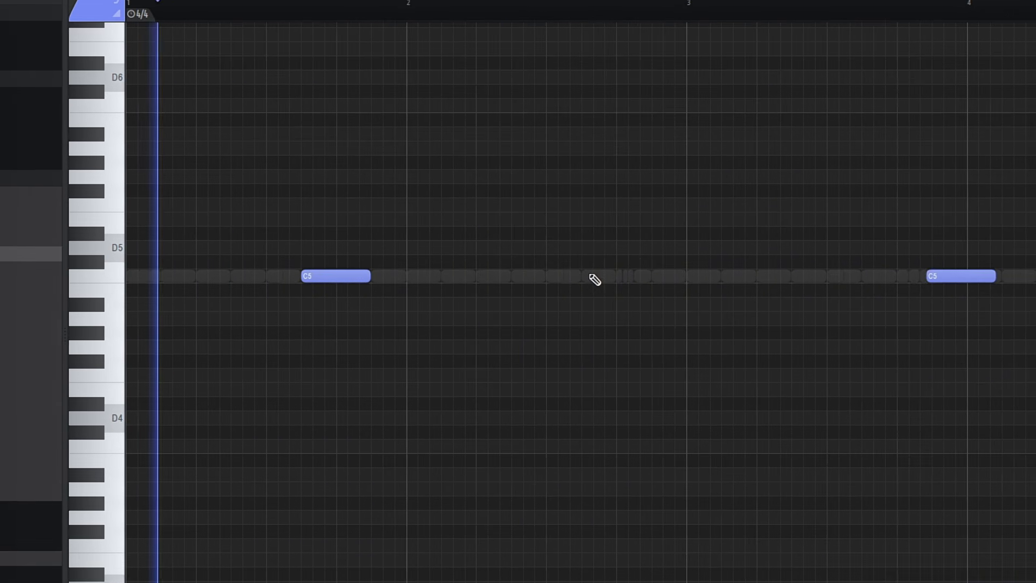
pyautogui.click(513, 257)
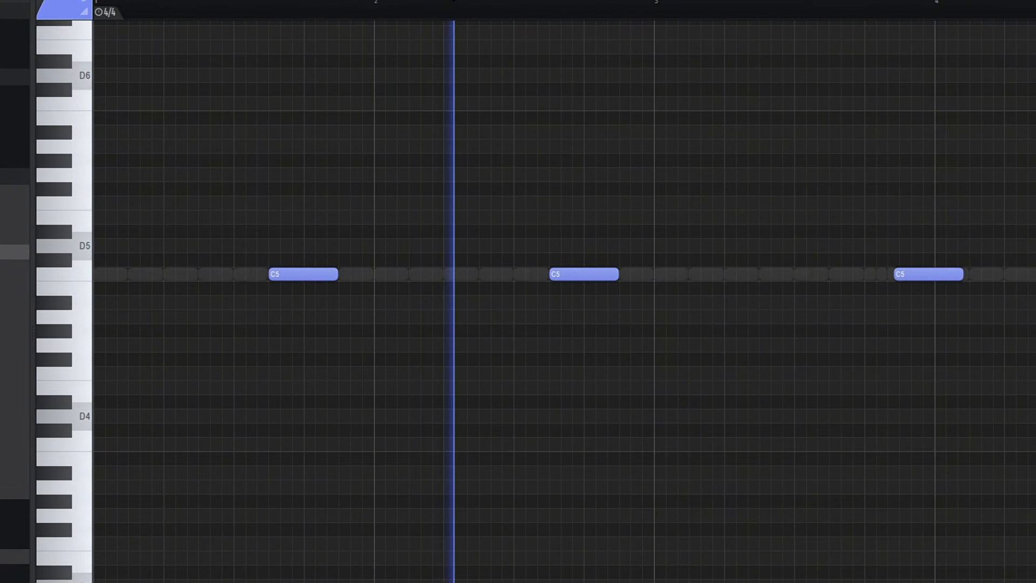
pyautogui.rightClick(896, 273)
# - Duplicate the two-bar open-hat phrase until its C5 hits fill eight bars
pyautogui.moveTo(636, 9); pyautogui.dragTo(86, 59)
pyautogui.hotkey('ctrl', 'b')
pyautogui.scroll(-2, 828, 187)
pyautogui.hotkey('ctrl', 'b')
pyautogui.hotkey('ctrl', 'b')
pyautogui.scroll(-2, 815, 164)
pyautogui.rightClick(873, 4)
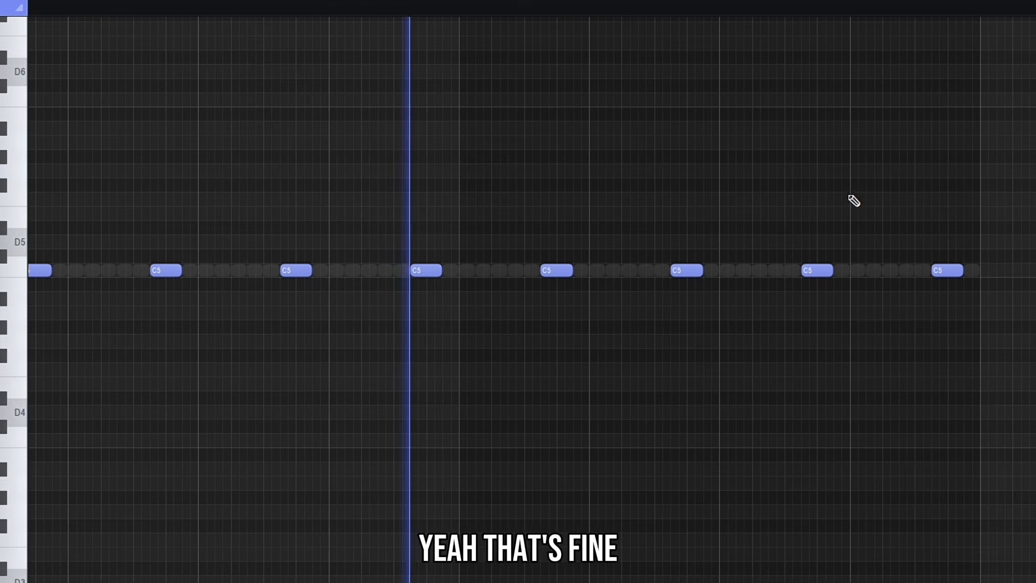
pyautogui.scroll(-2, 948, 342)
pyautogui.hotkey('ctrl', 'a')
pyautogui.hotkey('ctrl', 'd')
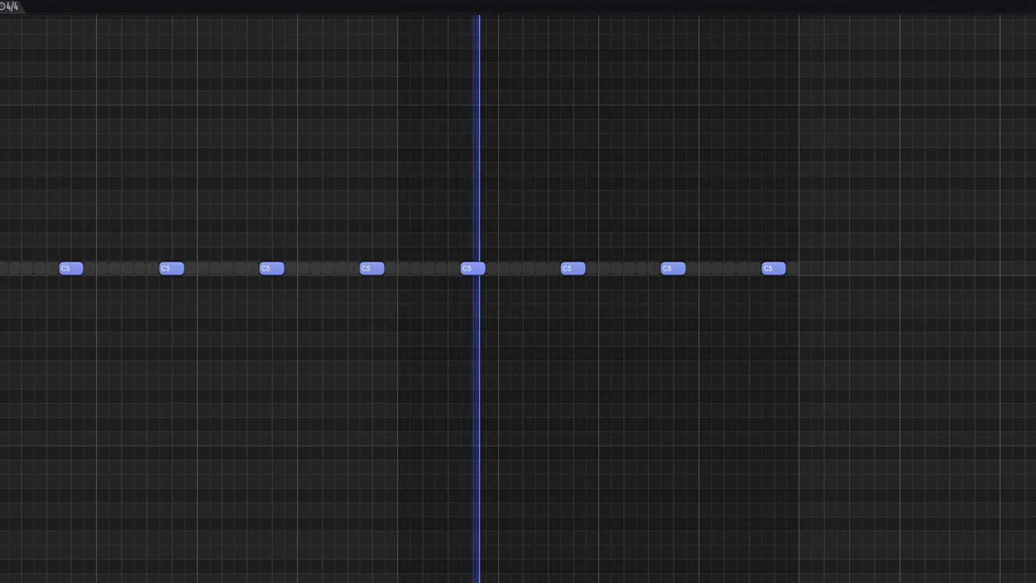
# - Give the channel 13 CLASSIC snare C5 hits near the ends of bars 1 and 3 and just after the start of bar 4
pyautogui.press('F6')
pyautogui.rightClick(358, 181)
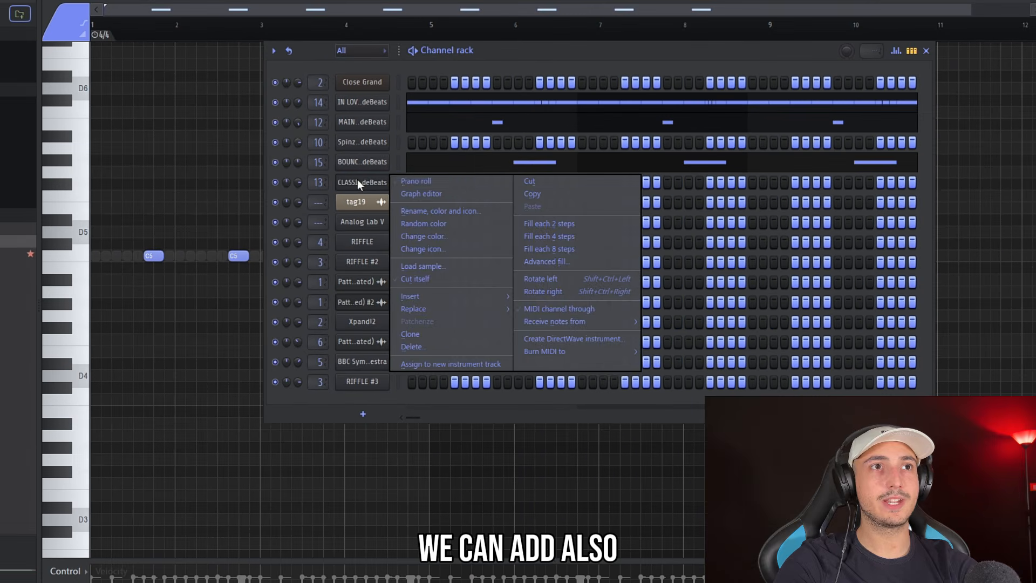
pyautogui.click(458, 181)
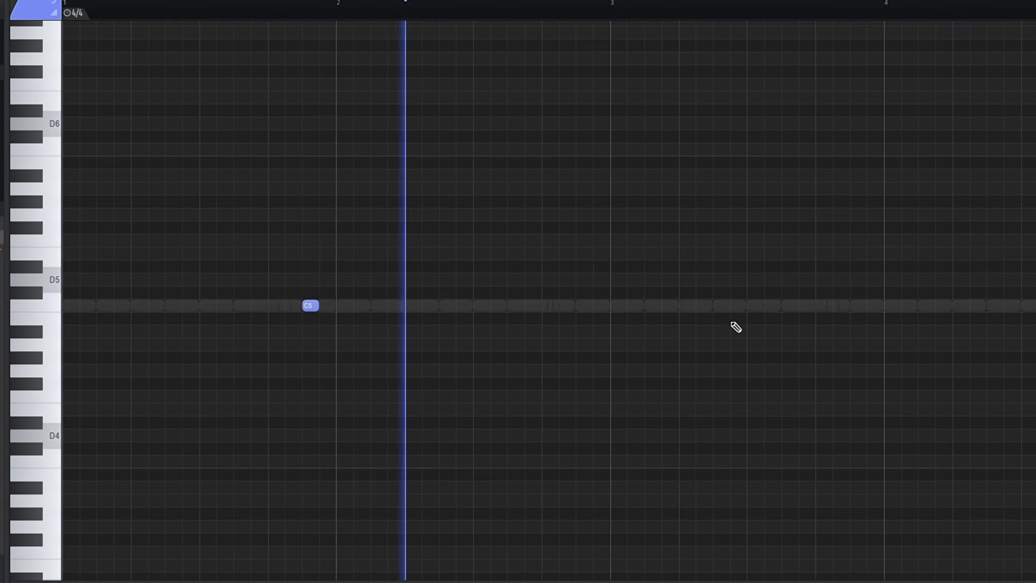
pyautogui.click(622, 305)
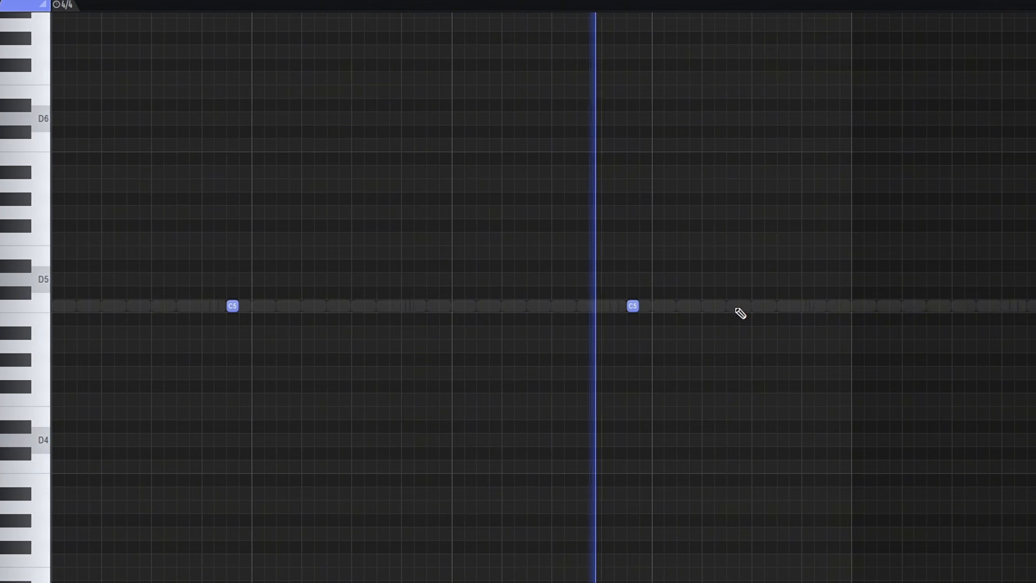
pyautogui.click(681, 306)
# - Duplicate the four-bar CLASSIC pattern into bars 5 to 8 and adjust the SNARE track's mixer volume
pyautogui.moveTo(837, 3); pyautogui.dragTo(48, 3)
pyautogui.hotkey('ctrl', 'b')
pyautogui.scroll(-4, 562, 99)
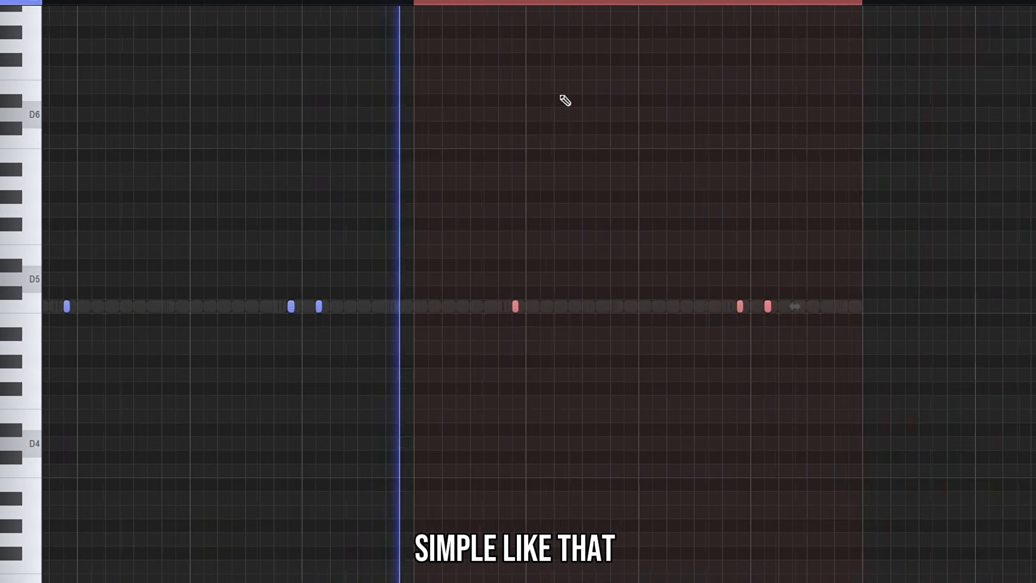
pyautogui.hotkey('ctrl', 'd')
pyautogui.hotkey('ctrl', 'a')
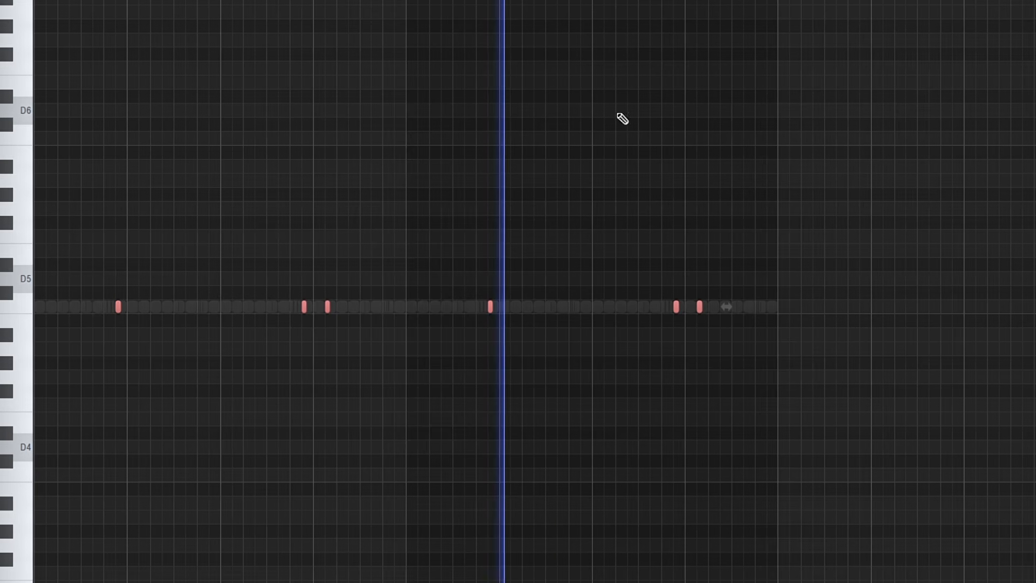
pyautogui.press('F9')
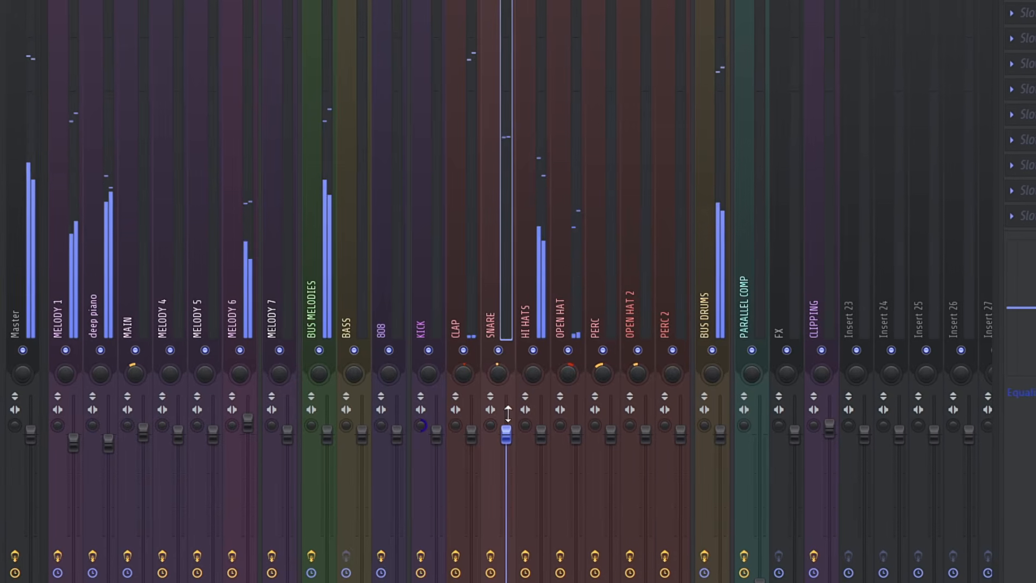
pyautogui.moveTo(507, 414); pyautogui.dragTo(507, 415)
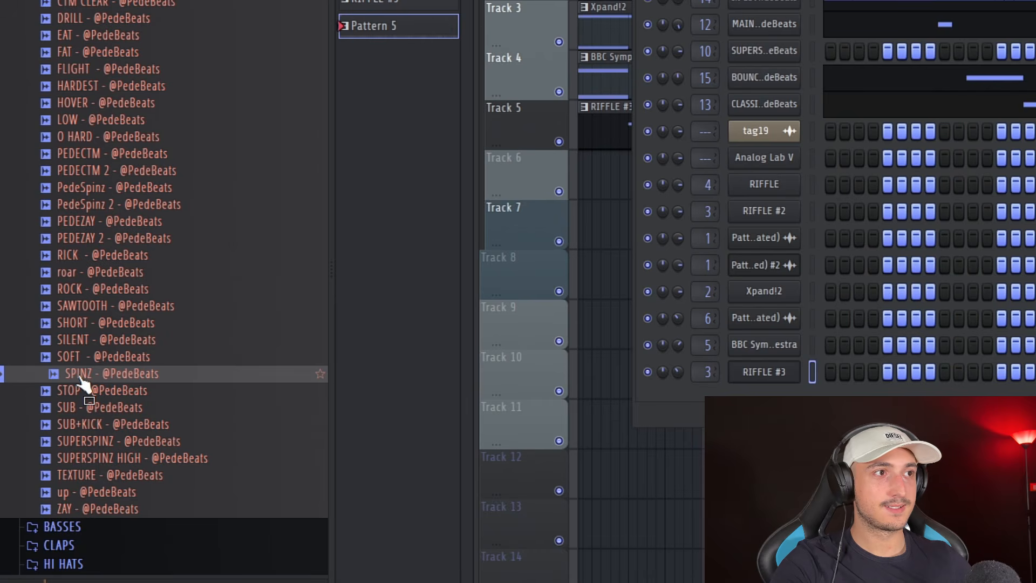
# - Replace the channel 10 808 with the SPINZ sample and fill bars 1 and 2 with four back-to-back D5 notes
pyautogui.moveTo(86, 382); pyautogui.dragTo(778, 50)
pyautogui.rightClick(797, 51)
pyautogui.click(829, 51)
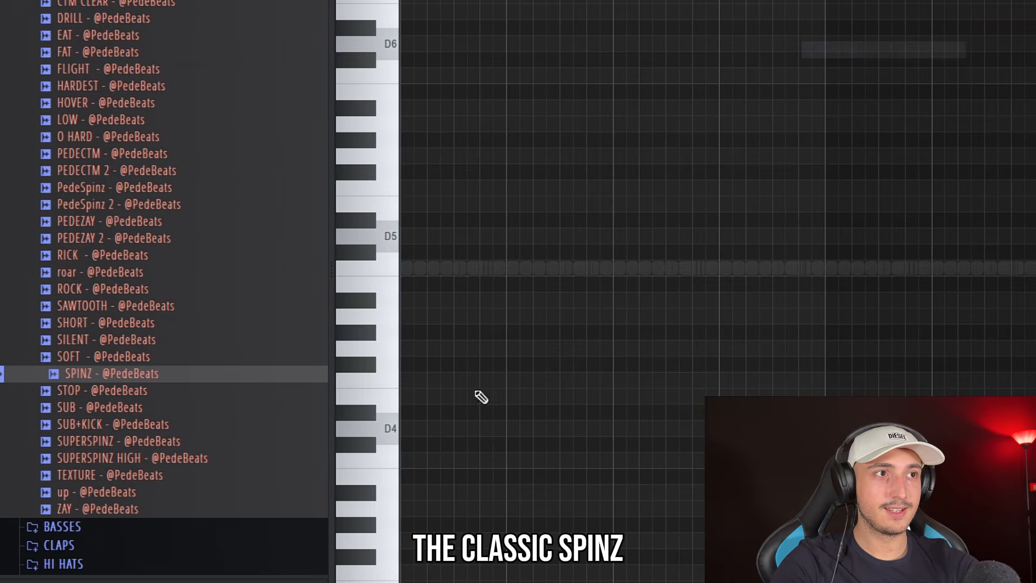
pyautogui.hotkey('ctrl', 'l')
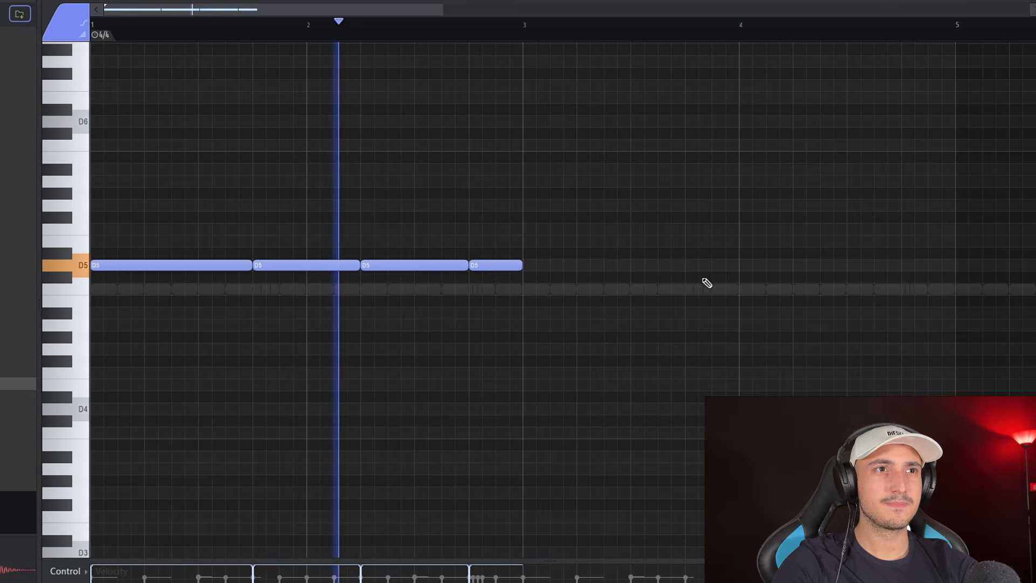
# - Duplicate the two-bar D5 phrase into bars 3 and 4 and add a short D5 hit just after the start of bar 4
pyautogui.hotkey('ctrl', 'b')
pyautogui.hotkey('ctrl', 'd')
pyautogui.scroll(-2, 706, 322)
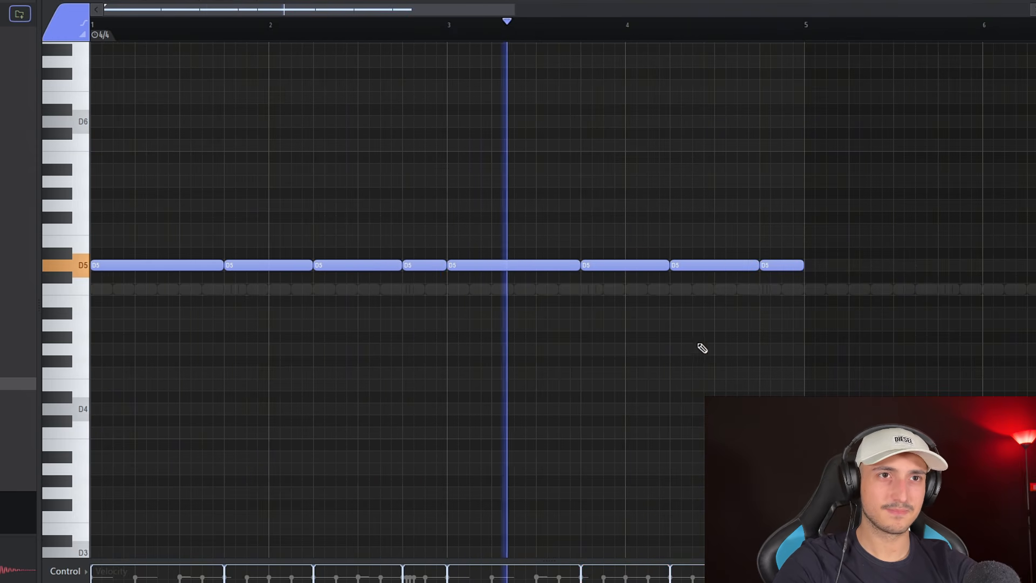
pyautogui.scroll(-1, 91, 351)
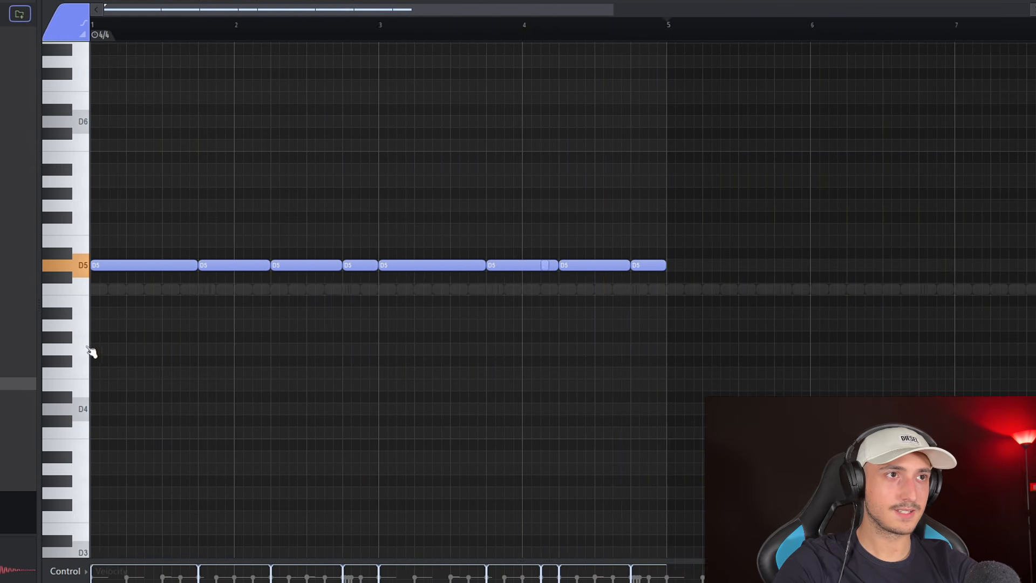
# - Add a D5 hit near the end of bar 1 and delete the last D5 note of bar 2
pyautogui.scroll(3, 89, 348)
pyautogui.press('space')
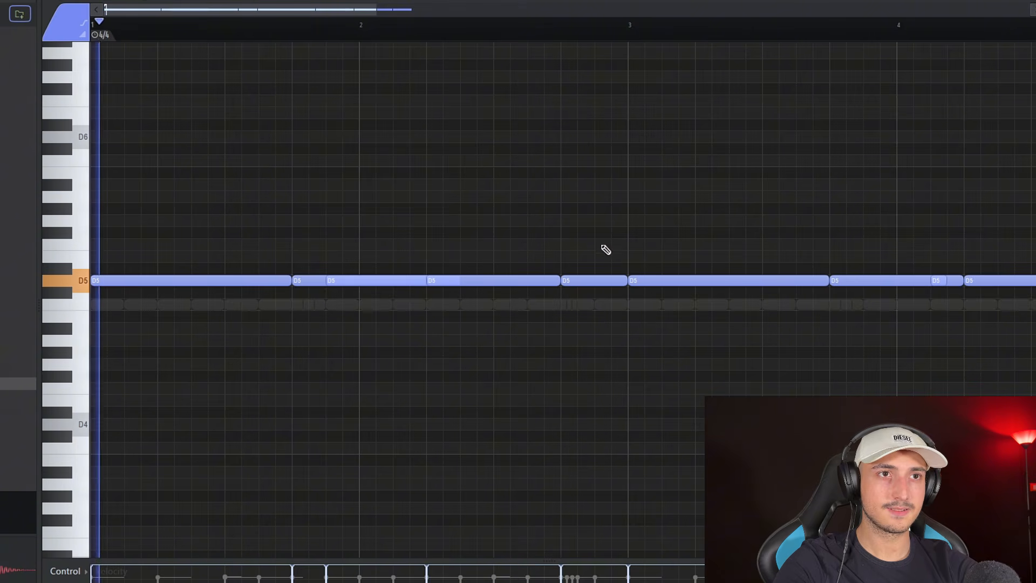
pyautogui.rightClick(599, 280)
pyautogui.scroll(-1, 572, 391)
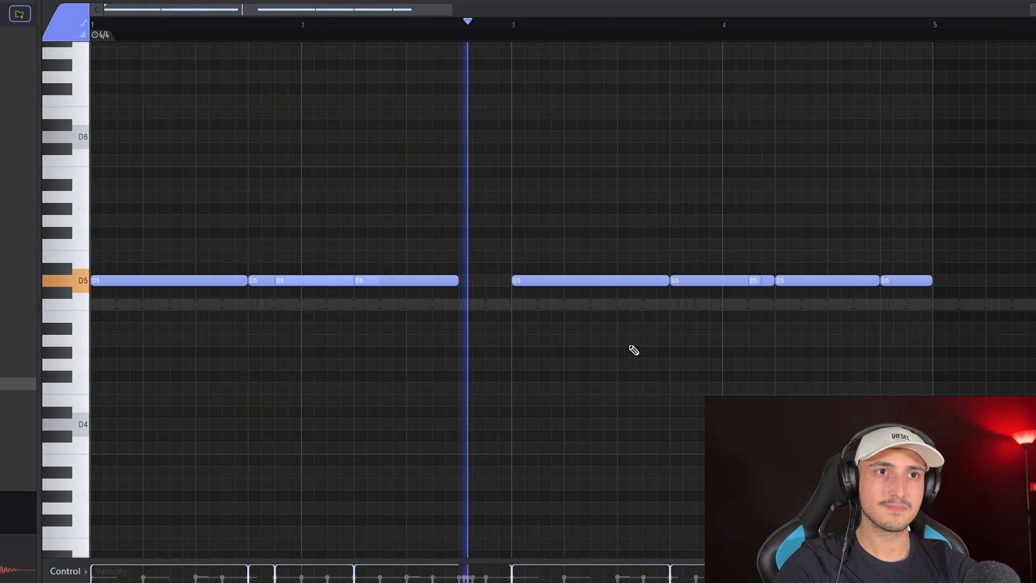
# - Add a second short D5 note right behind the short hit early in bar 4 and play the 808 phrase back
pyautogui.scroll(-1, 631, 345)
pyautogui.scroll(1, 630, 340)
pyautogui.scroll(2, 620, 337)
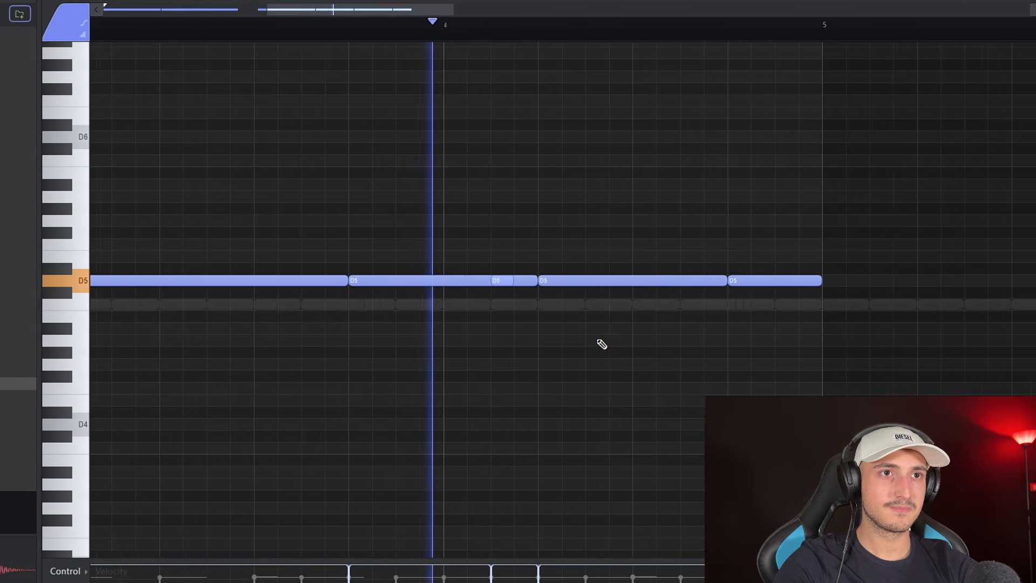
pyautogui.press('space')
pyautogui.scroll(-1, 232, 60)
pyautogui.press('space')
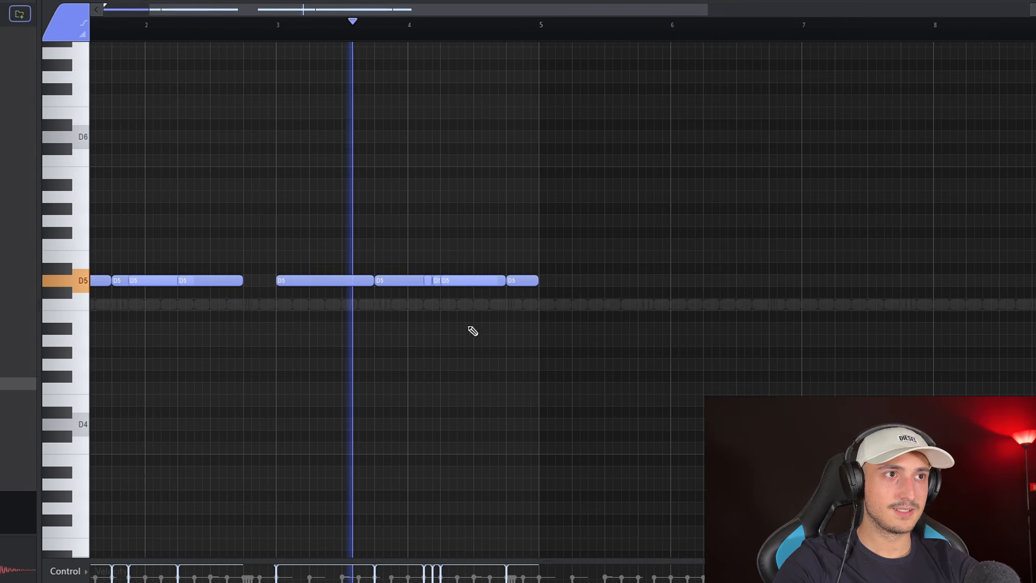
pyautogui.scroll(1, 441, 325)
pyautogui.press('space')
pyautogui.press('space')
# - End bar 4 with a D#5 note and apply Quick legato so the 808 notes join without overlapping
pyautogui.moveTo(604, 316)
pyautogui.mouseDown()
pyautogui.moveTo(577, 274)
pyautogui.moveTo(615, 280)
pyautogui.moveTo(711, 238)
pyautogui.moveTo(713, 270)
pyautogui.mouseUp()
pyautogui.doubleClick(703, 269)
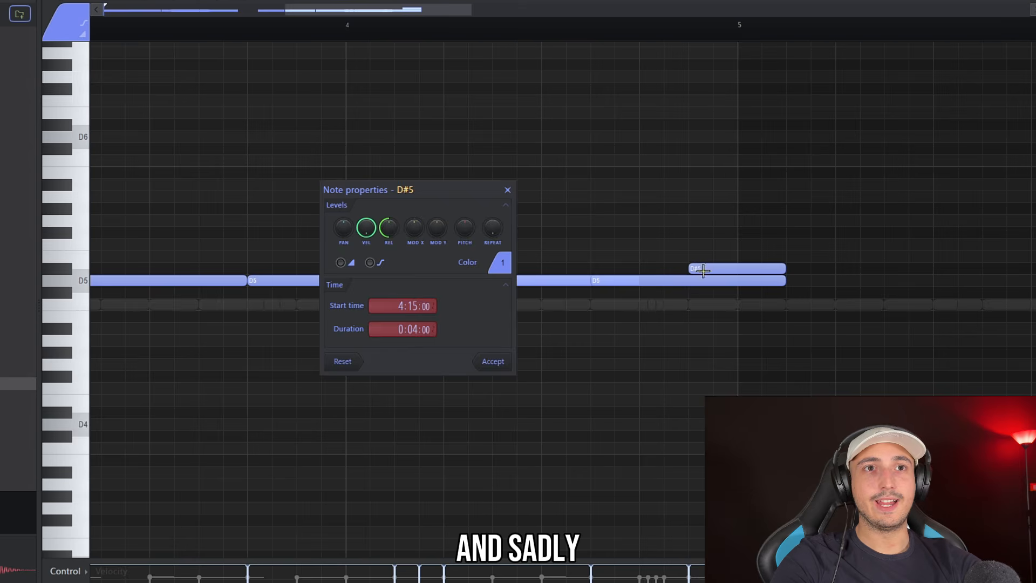
pyautogui.press('Escape')
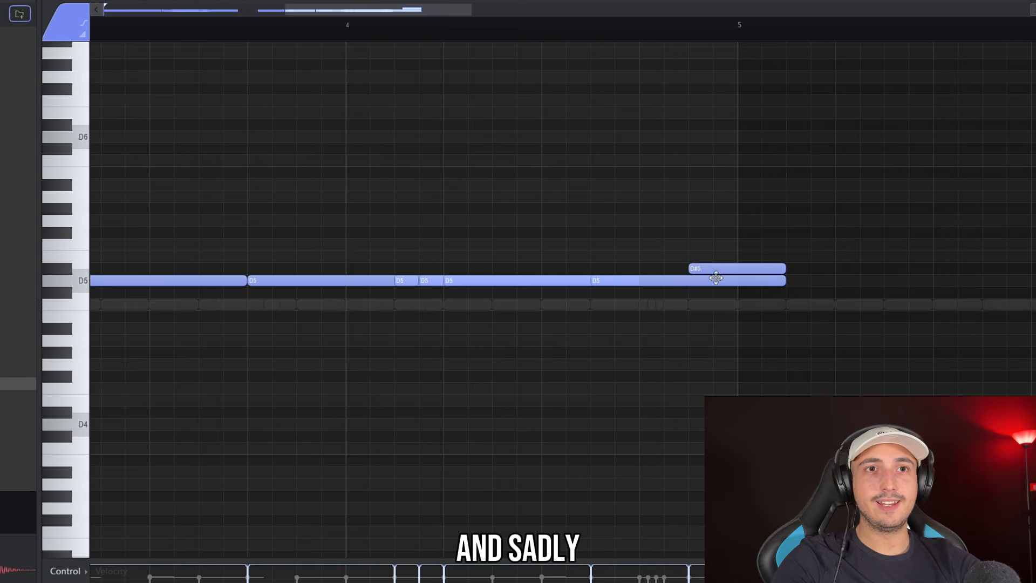
pyautogui.keyDown('ctrl'); pyautogui.click(718, 273); pyautogui.keyUp('ctrl')
pyautogui.keyDown('ctrl'); pyautogui.click(813, 376); pyautogui.keyUp('ctrl')
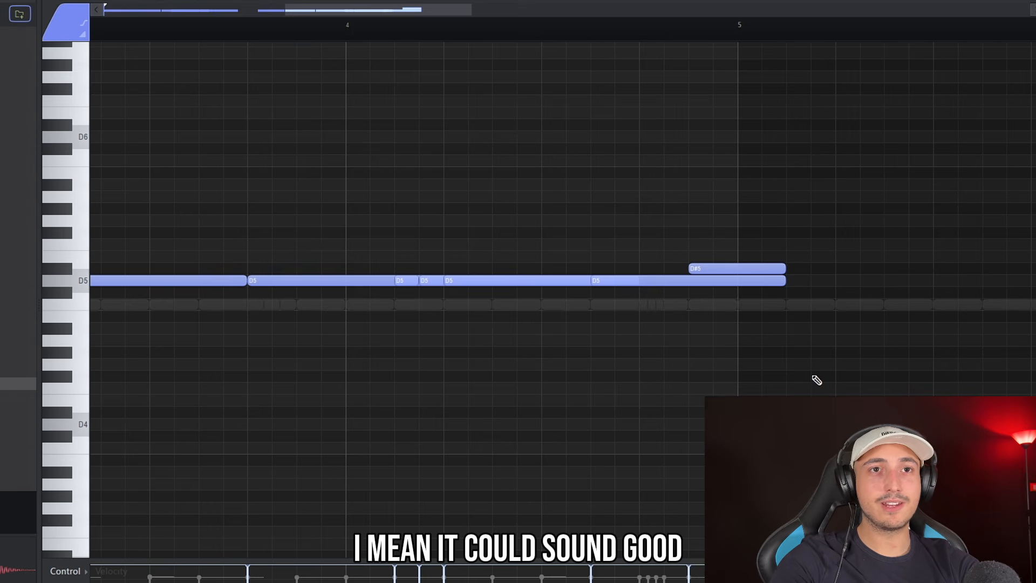
pyautogui.hotkey('shift', 'd')
pyautogui.hotkey('ctrl', 'l')
pyautogui.press('space')
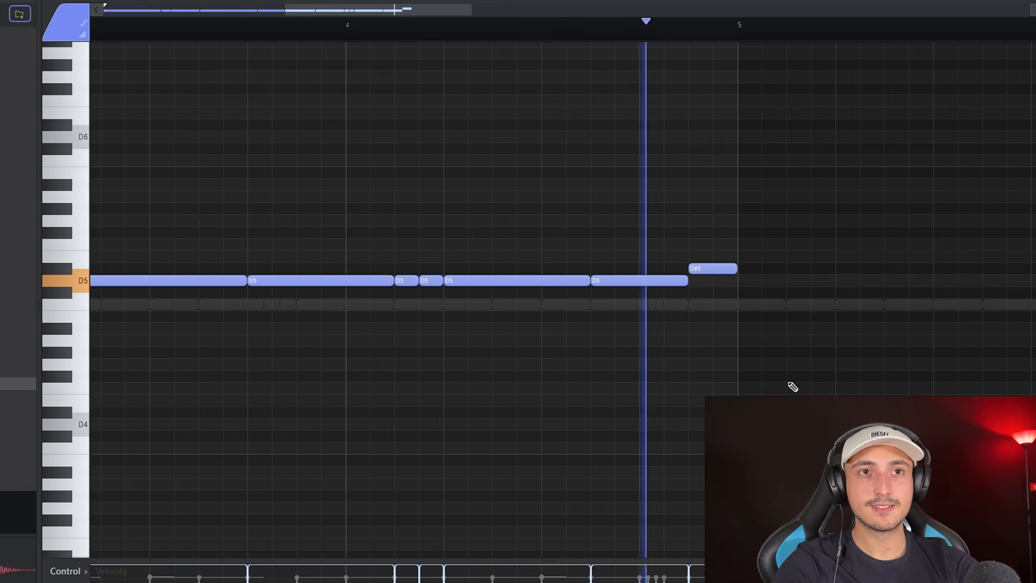
# - Duplicate the four-bar 808 phrase into bars 5 to 8 and raise the last note of bar 4 to F5
pyautogui.hotkey('ctrl', 'b')
pyautogui.scroll(-5, 792, 386)
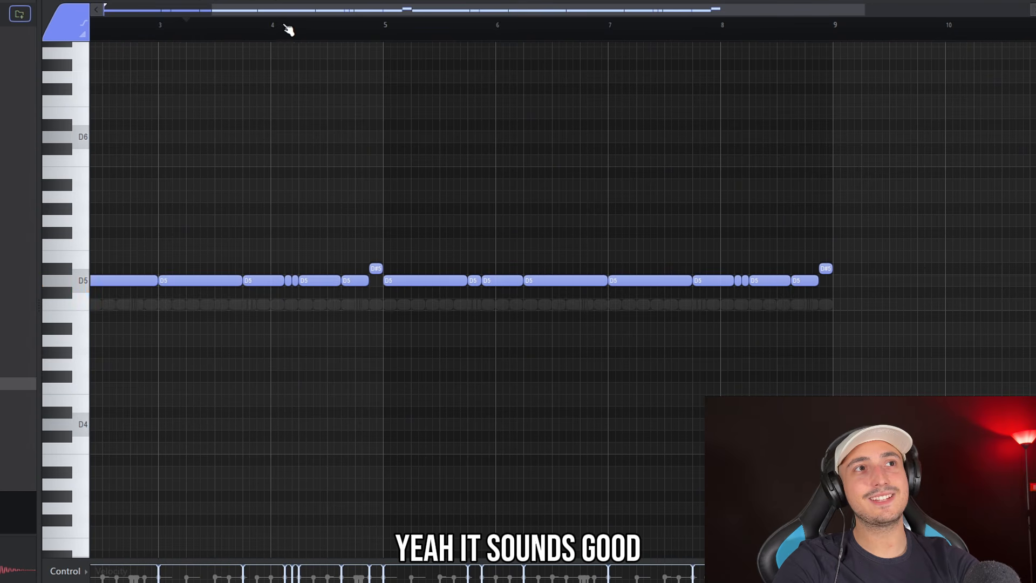
pyautogui.scroll(4, 328, 236)
pyautogui.moveTo(418, 303); pyautogui.dragTo(427, 276)
pyautogui.press('space')
pyautogui.press('space')
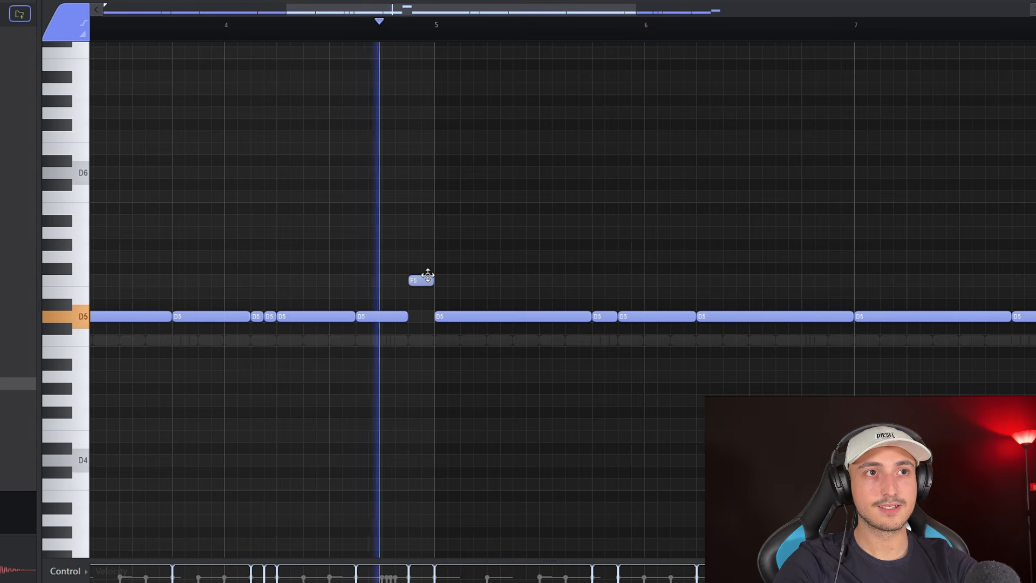
# - Rework the end of bar 8 into four A5 notes followed by a D6 note, and shorten the 808 notes
pyautogui.scroll(-5, 545, 315)
pyautogui.scroll(4, 721, 313)
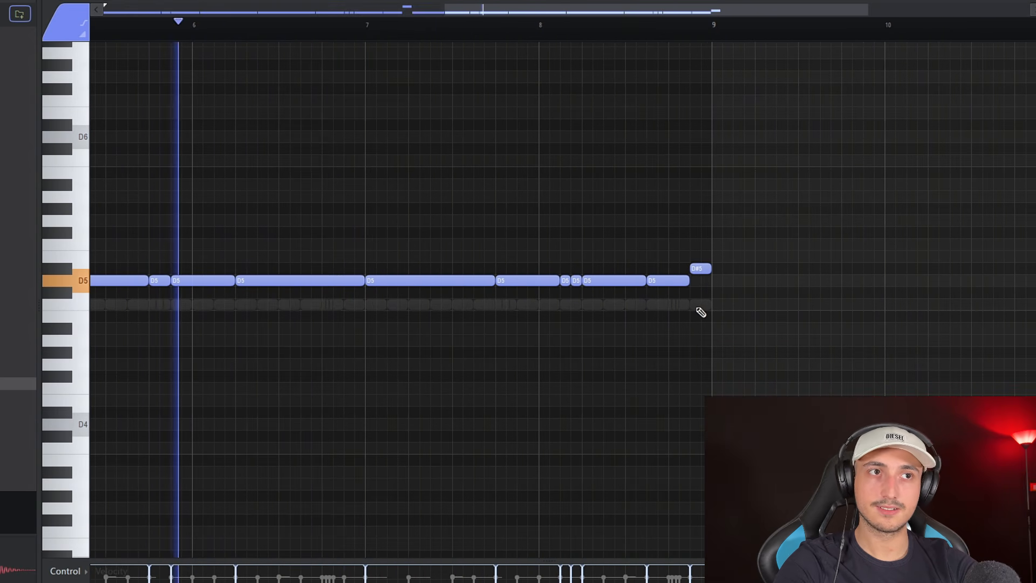
pyautogui.scroll(-4, 699, 313)
pyautogui.scroll(5, 717, 312)
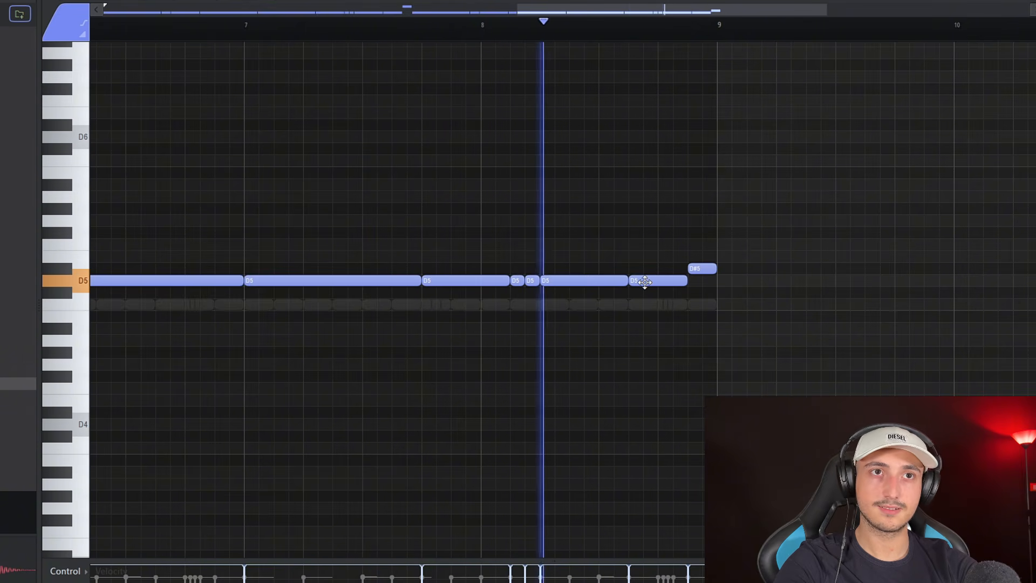
pyautogui.moveTo(640, 280); pyautogui.dragTo(647, 200)
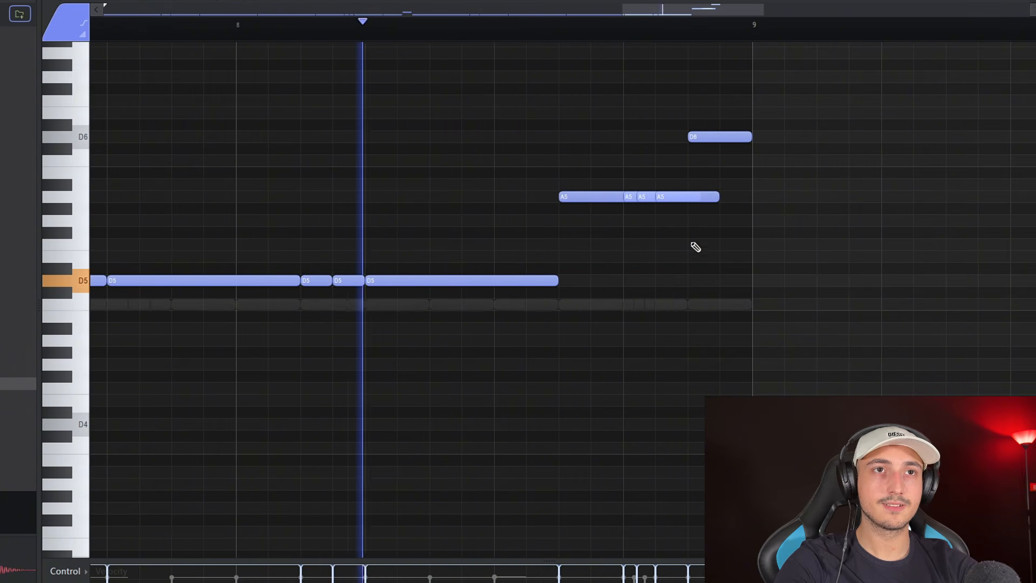
pyautogui.hotkey('ctrl', 'z')
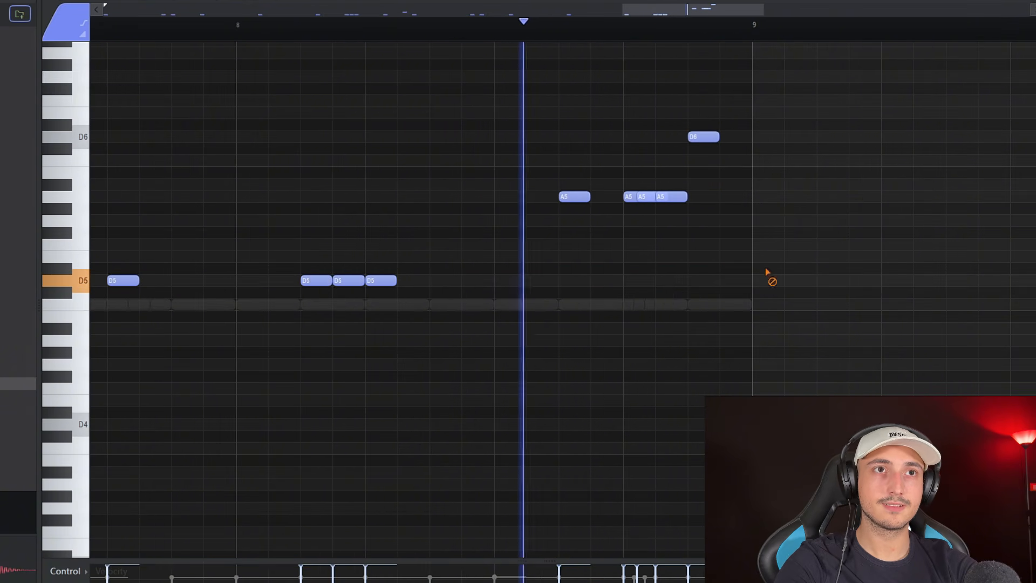
# - Lower the final 808 note of bar 8 to F#5
pyautogui.scroll(-4, 794, 274)
pyautogui.scroll(4, 814, 167)
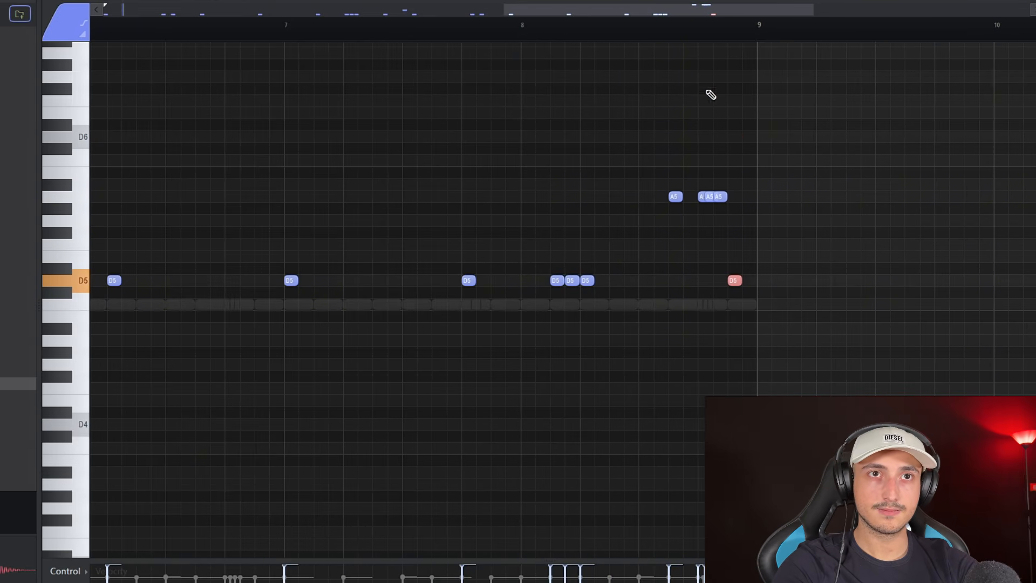
pyautogui.scroll(2, 774, 153)
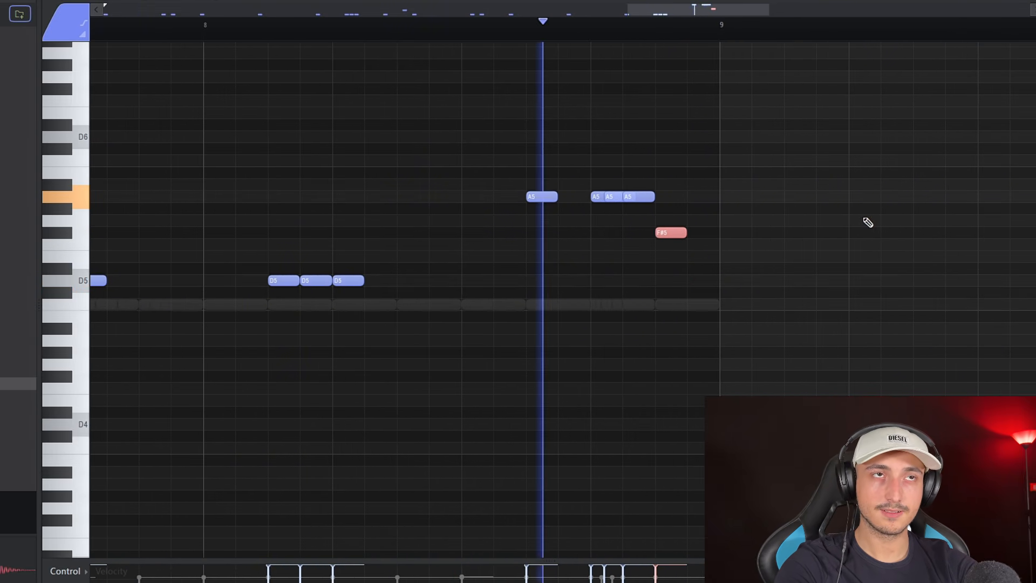
pyautogui.scroll(-3, 820, 143)
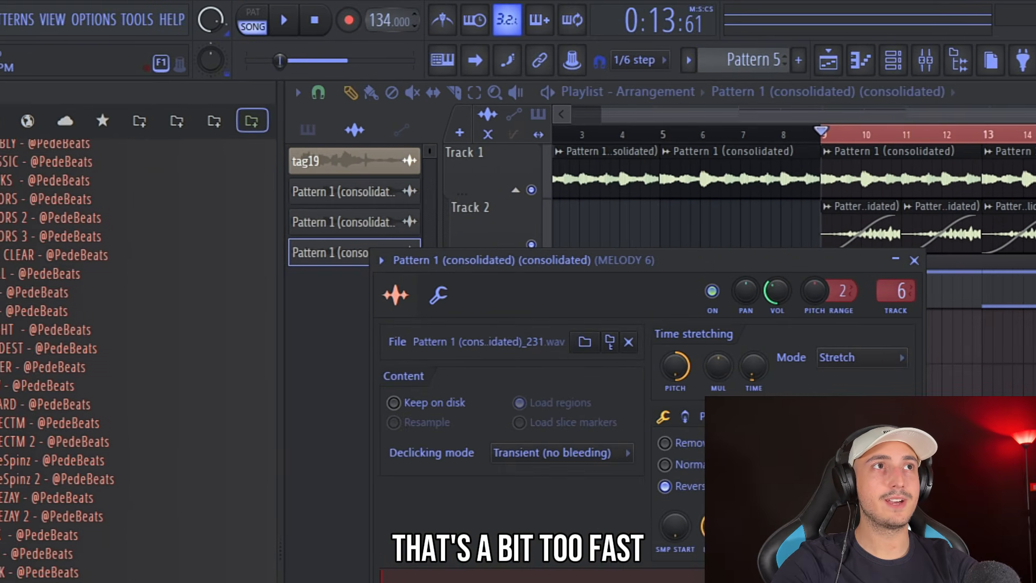
# - Lower the project tempo slightly
pyautogui.moveTo(382, 20); pyautogui.dragTo(382, 25)
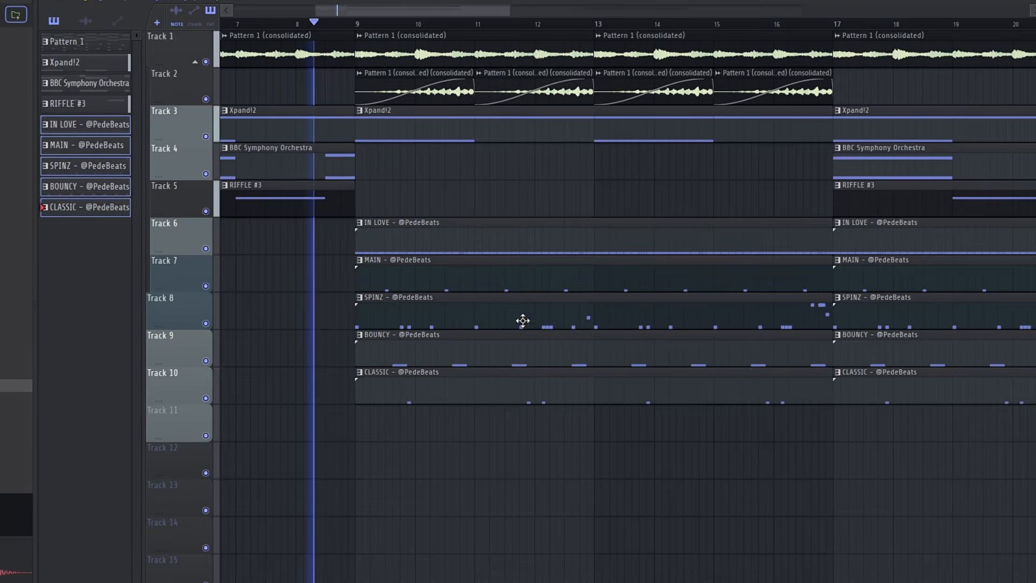
# - Lay out the split drum clips from bar 9 up to bar 41, leaving BOUNCY and CLASSIC out of bars 25 to 32
pyautogui.scroll(-1, 743, 509)
pyautogui.hotkey('ctrl', 'a')
pyautogui.scroll(-1, 885, 513)
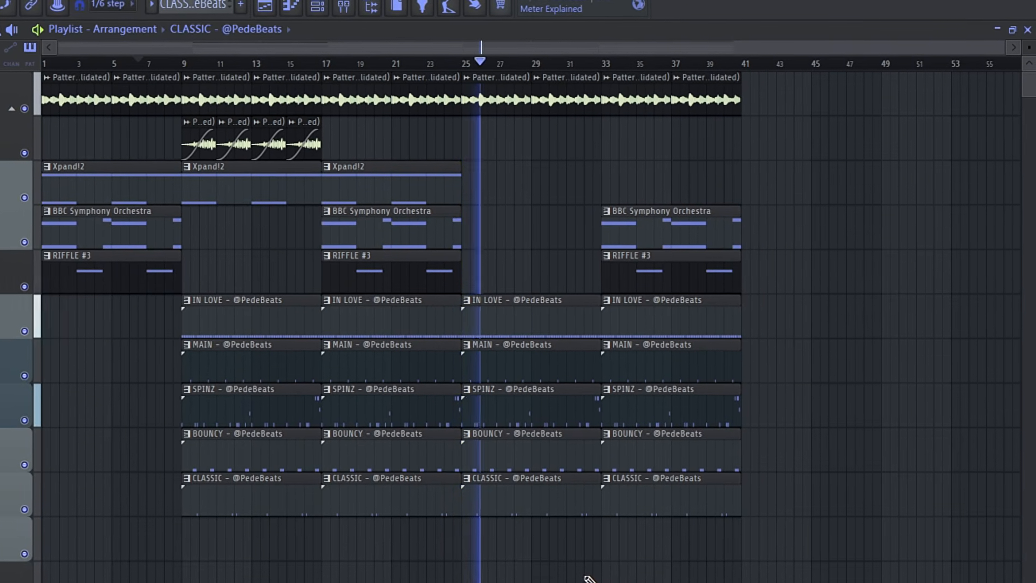
pyautogui.scroll(5, 456, 415)
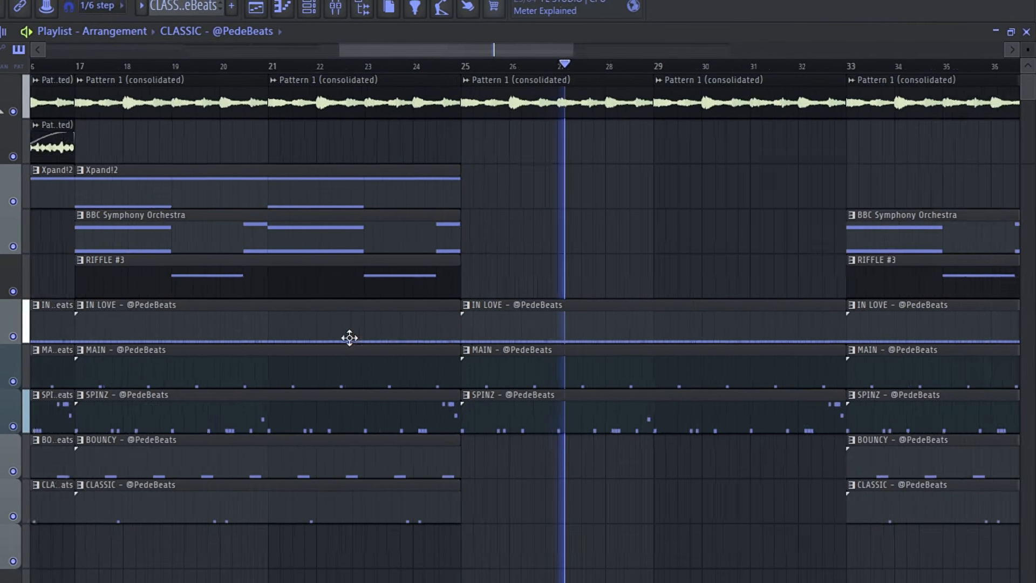